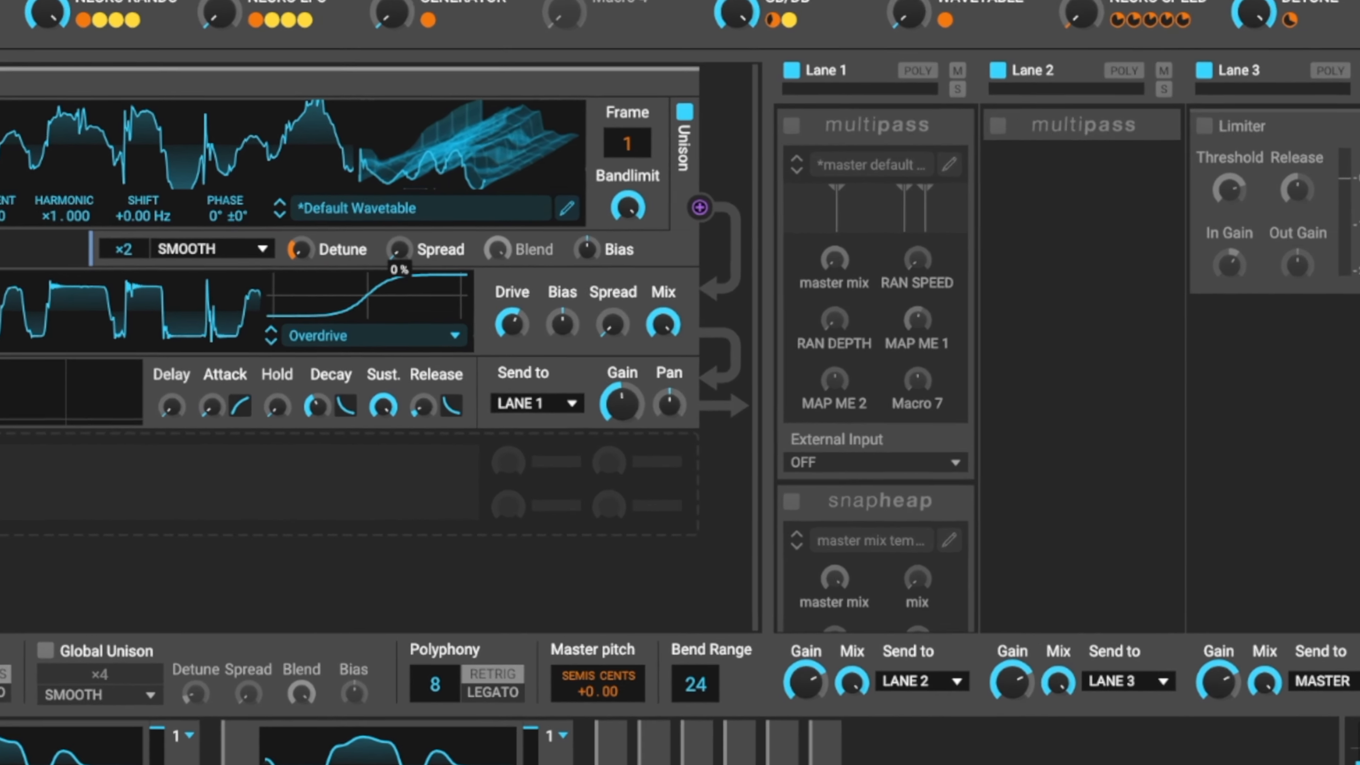
mouse_move(398, 258)
mouse_down()
mouse_move(398, 221)
mouse_move(398, 237)
mouse_up()
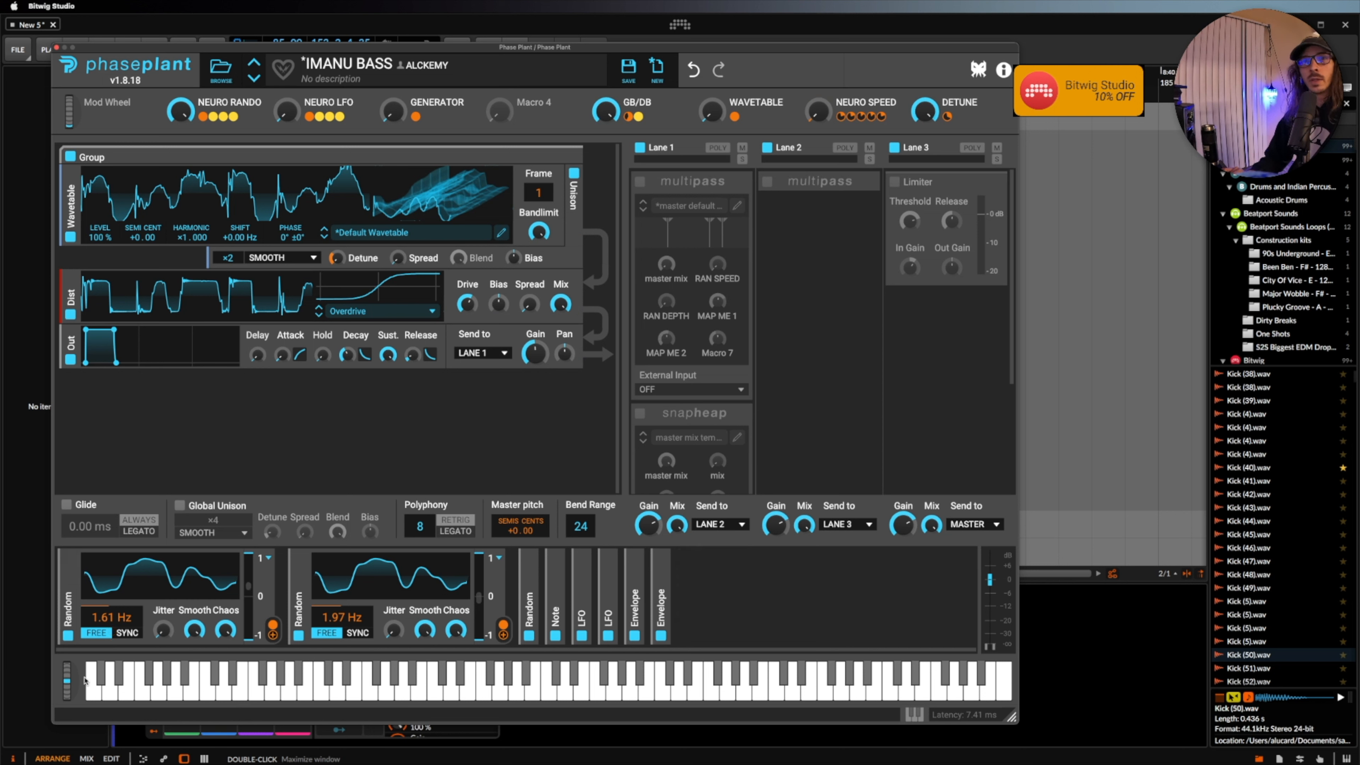
drag(70, 677, 71, 747)
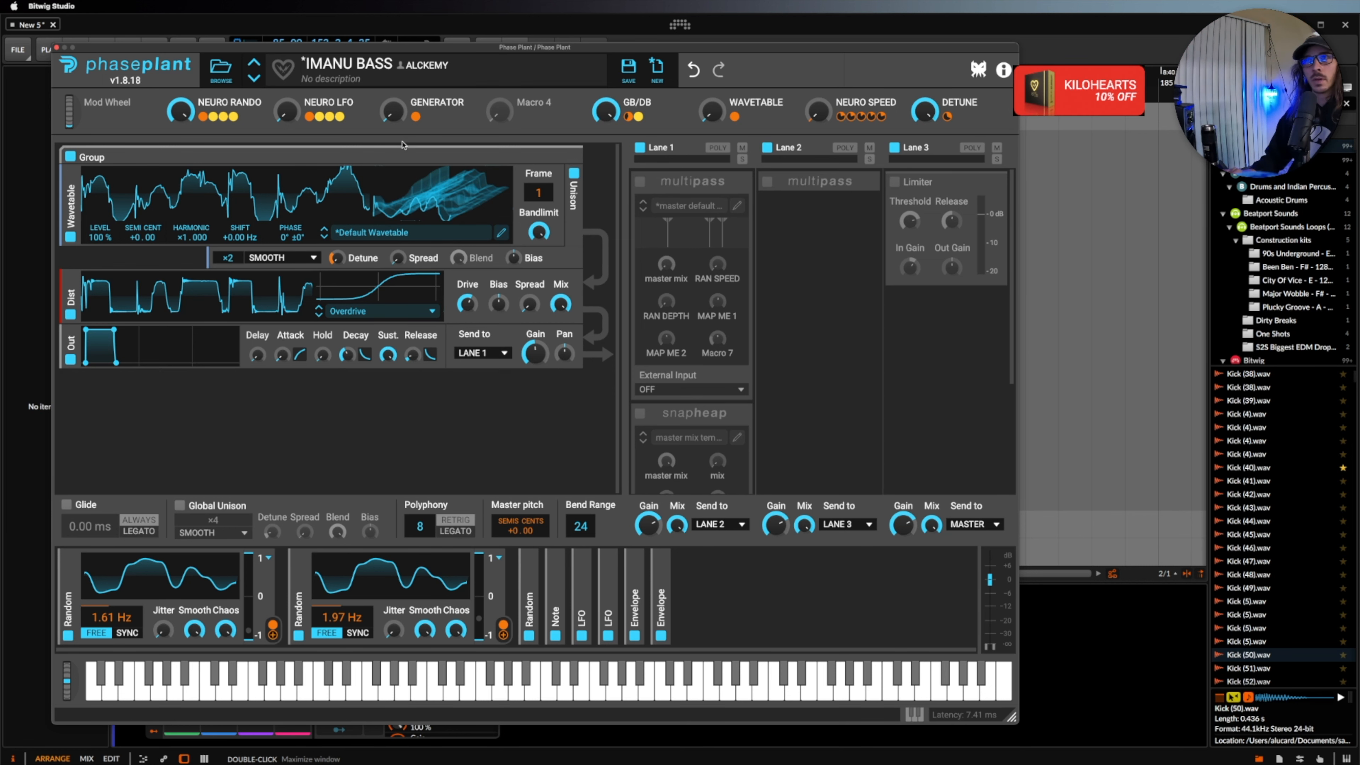
Enable the Multipass effect in Lane 1 and open its editor.
click(638, 182)
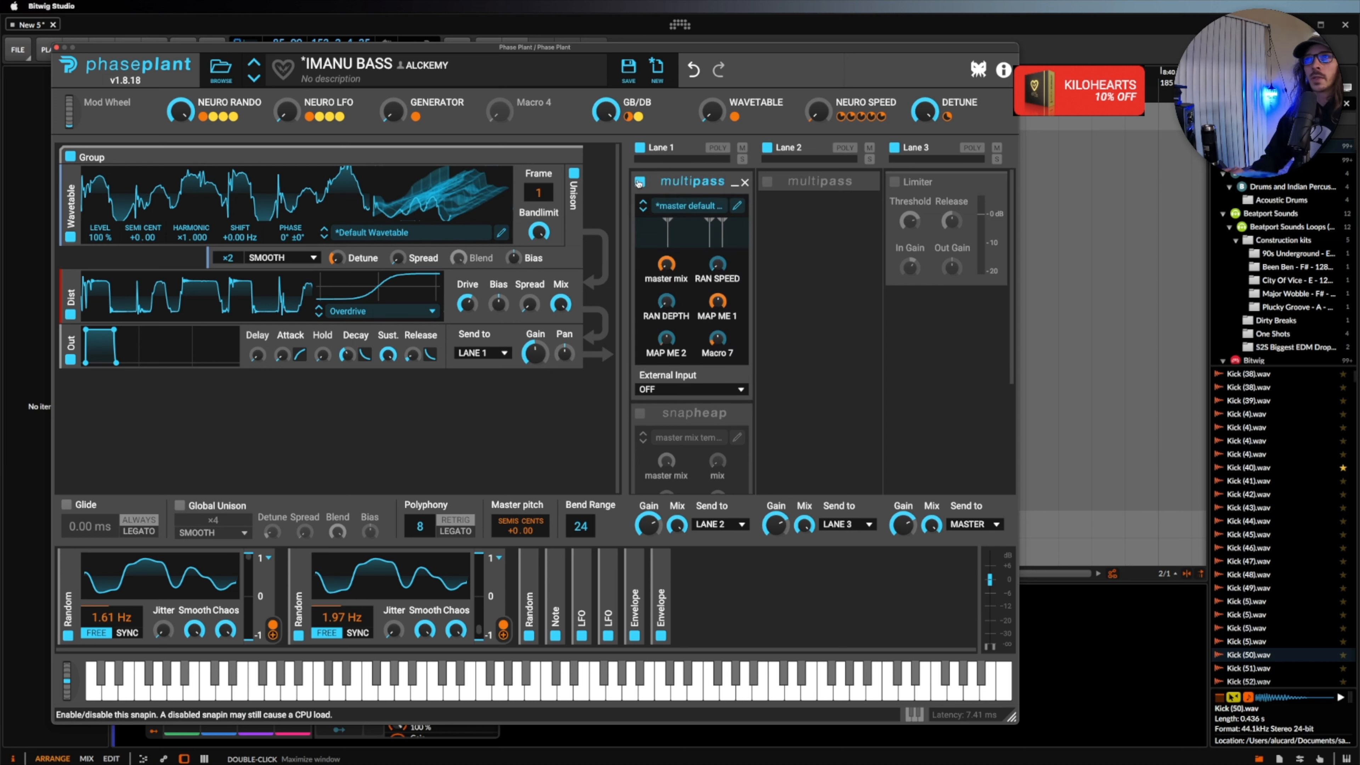
click(735, 206)
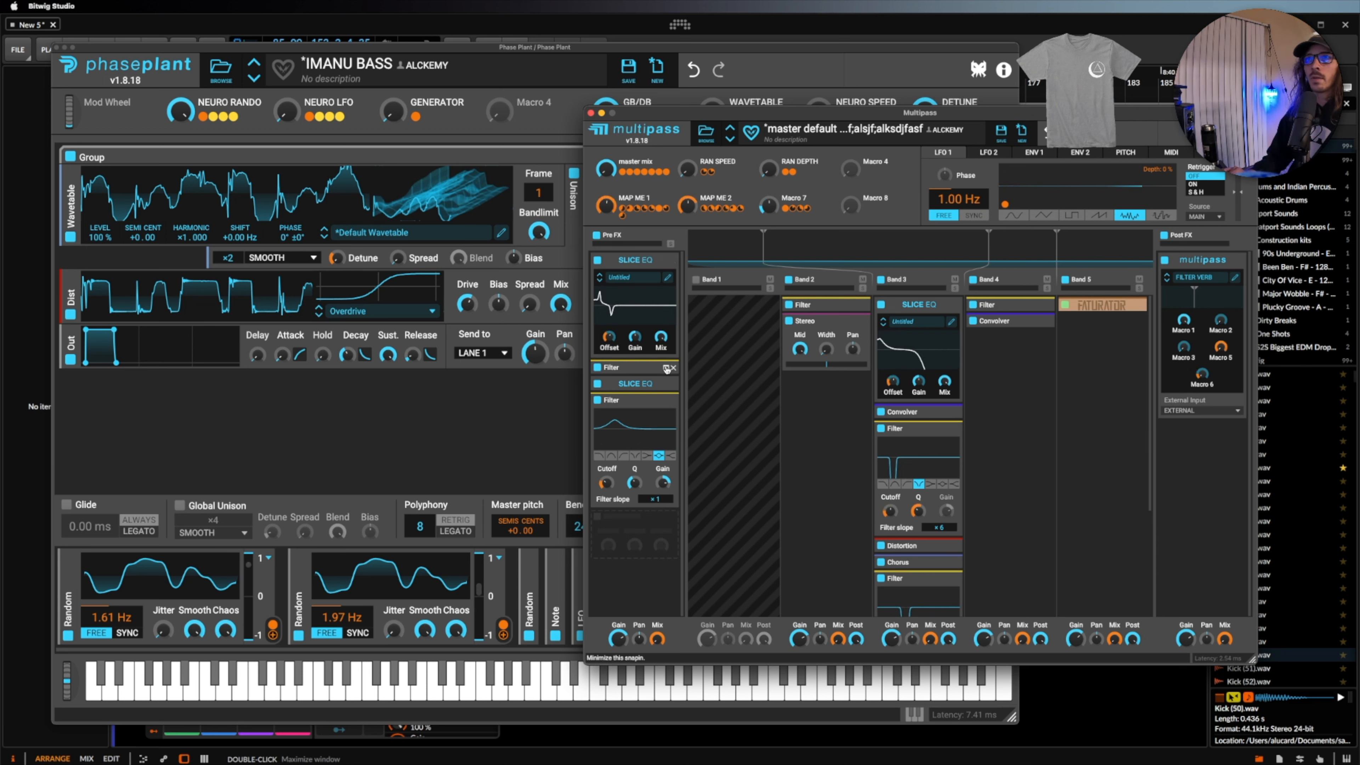
Bypass the Pre FX snapins below the first Slice EQ, Band 2's Filter and Stereo, and Band 3's Slice EQ and Convolver.
click(596, 368)
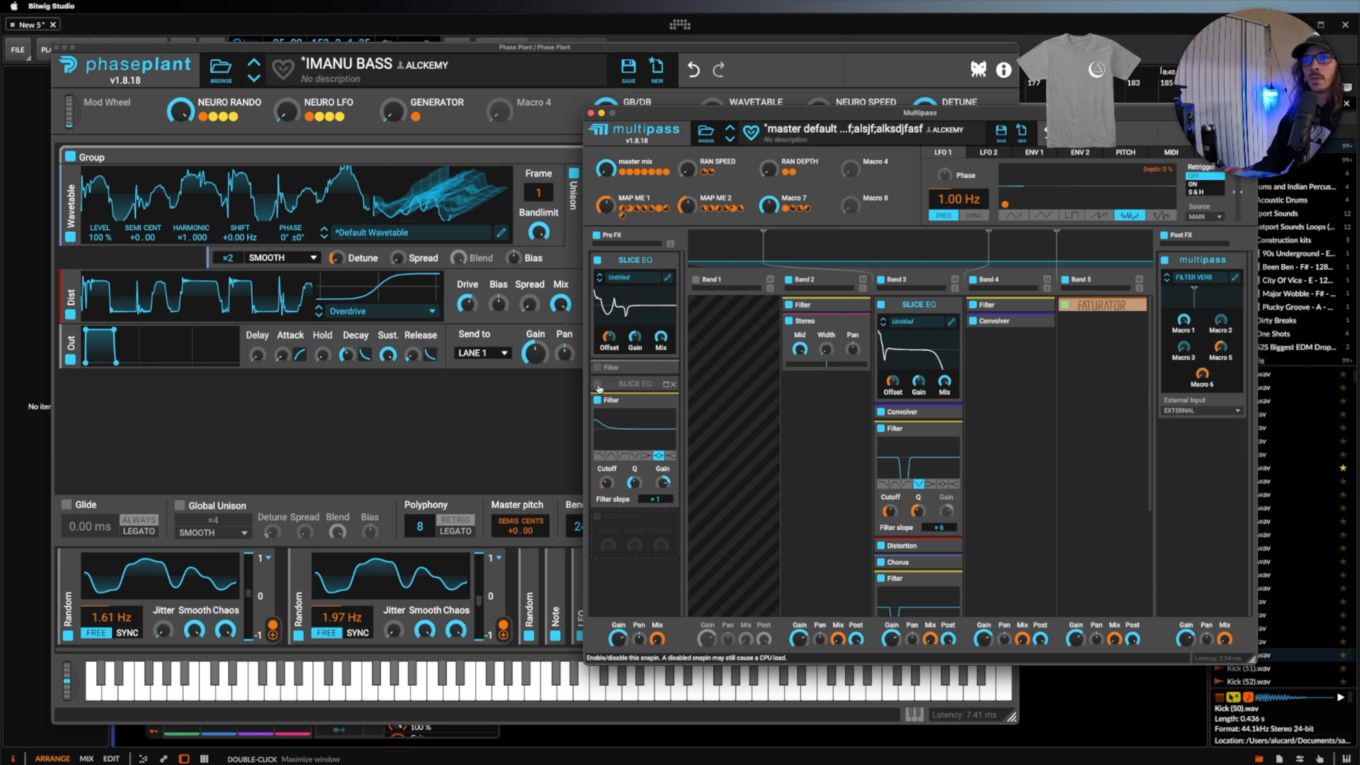
click(598, 385)
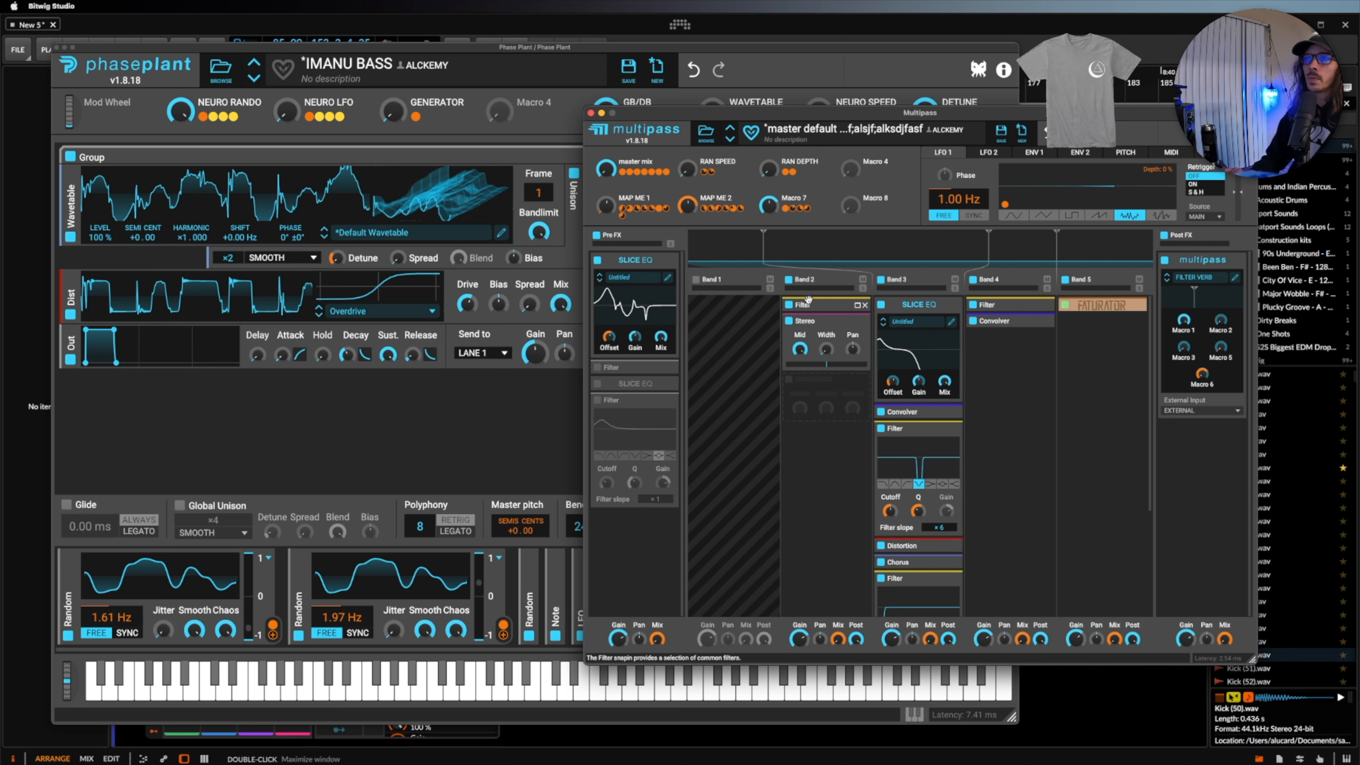
click(788, 305)
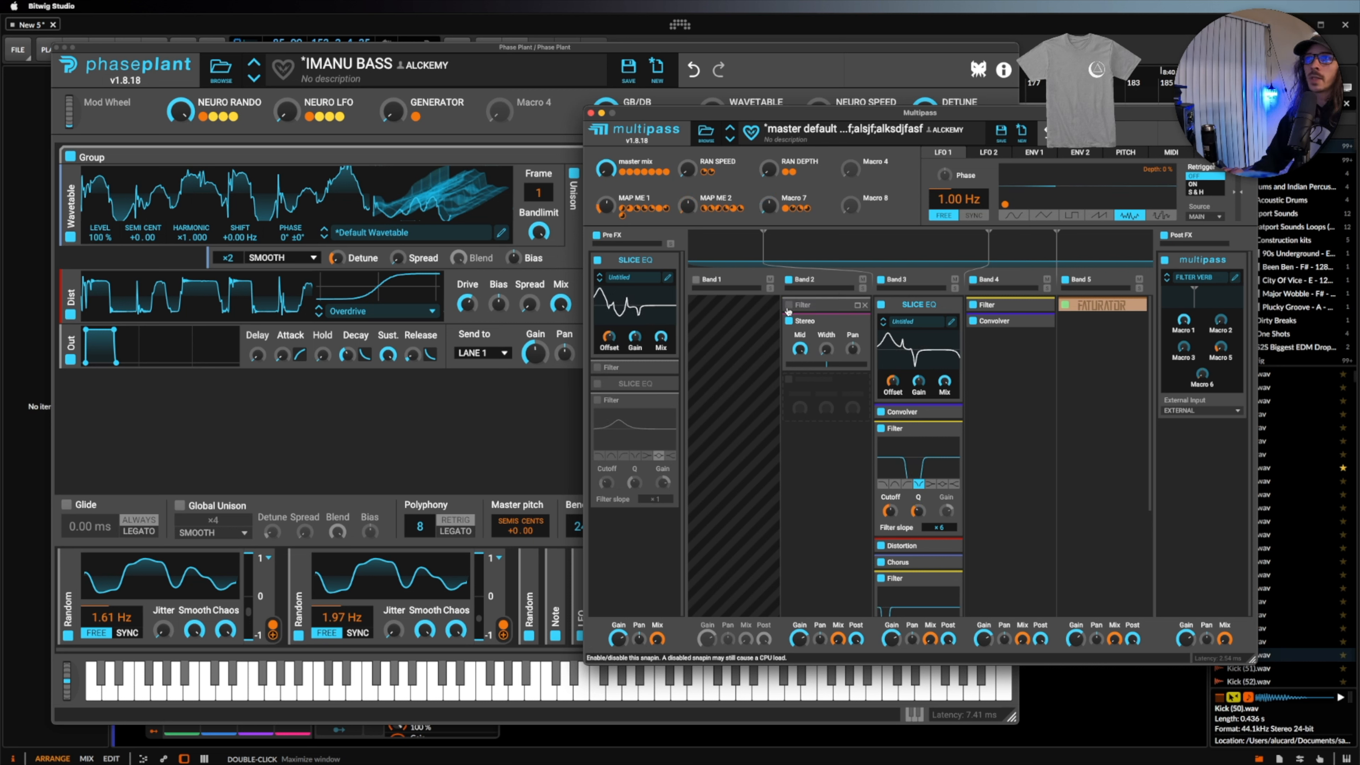
click(881, 306)
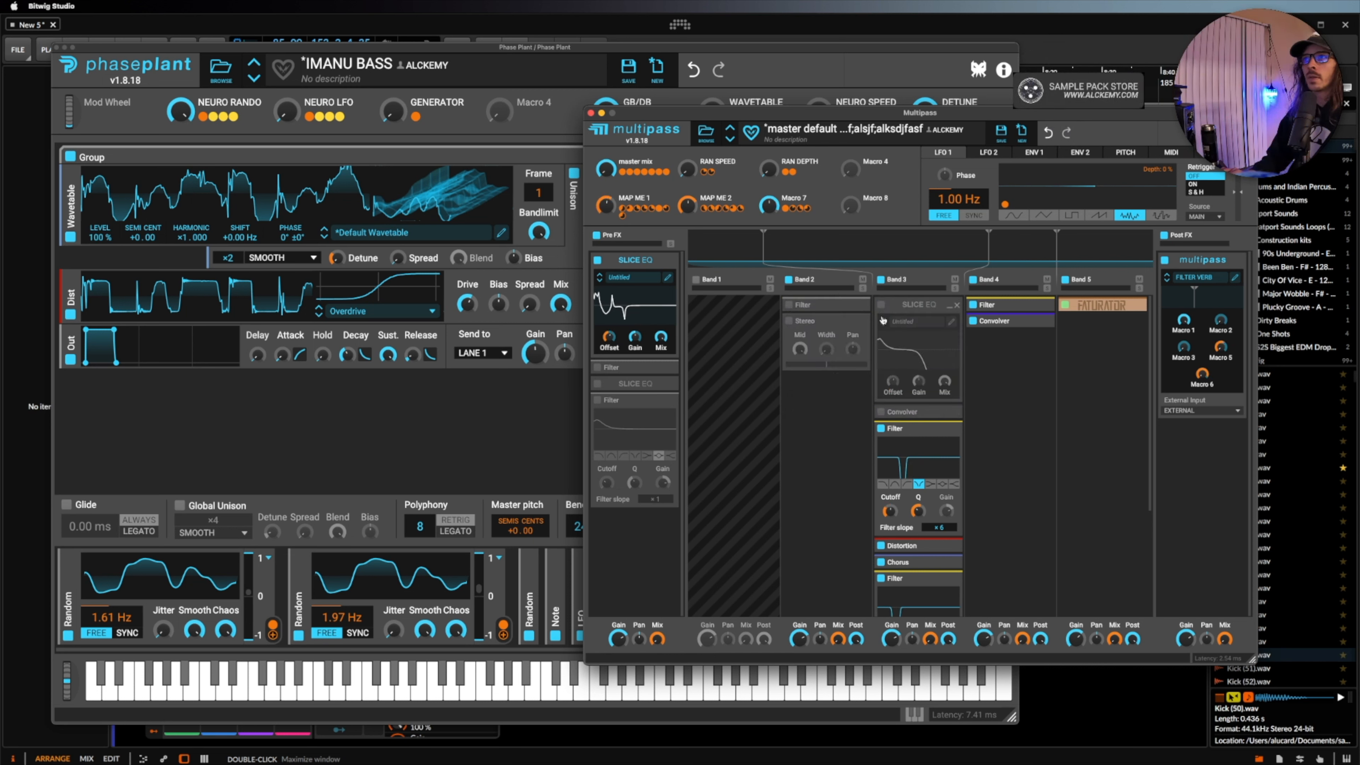
Disable the Band 3, Band 4, Band 5 and Post FX lanes in Multipass.
click(880, 279)
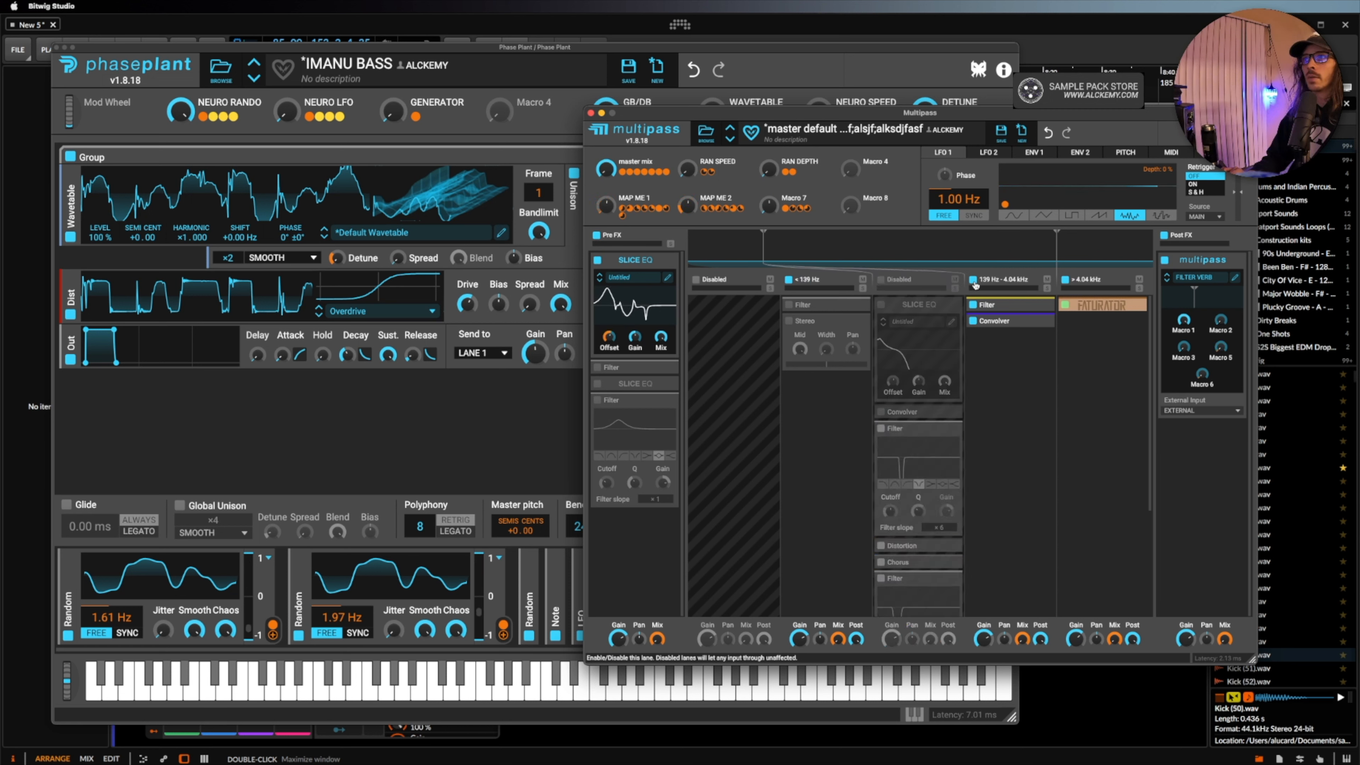
click(973, 279)
click(1065, 279)
click(1163, 234)
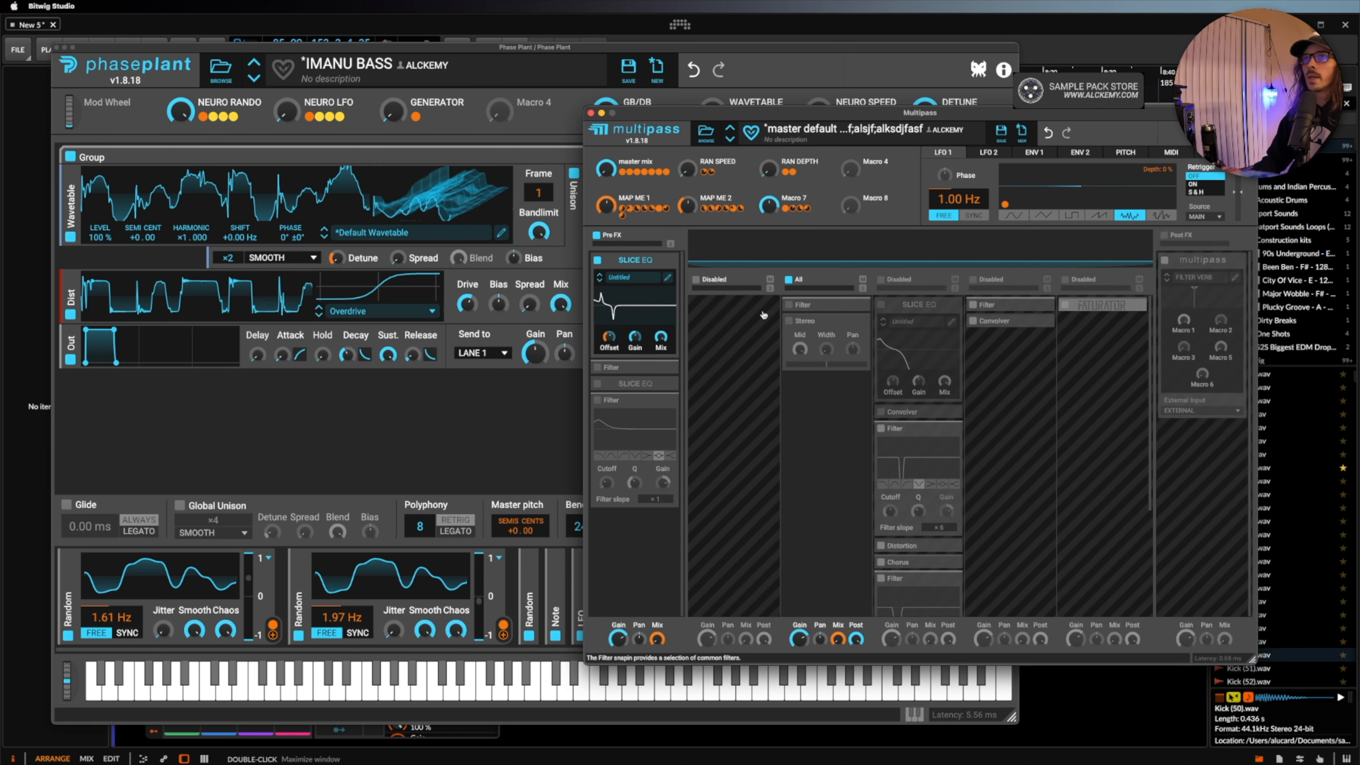
Examine the curve of the first Pre FX Slice EQ in its editor, and close the editor.
click(669, 278)
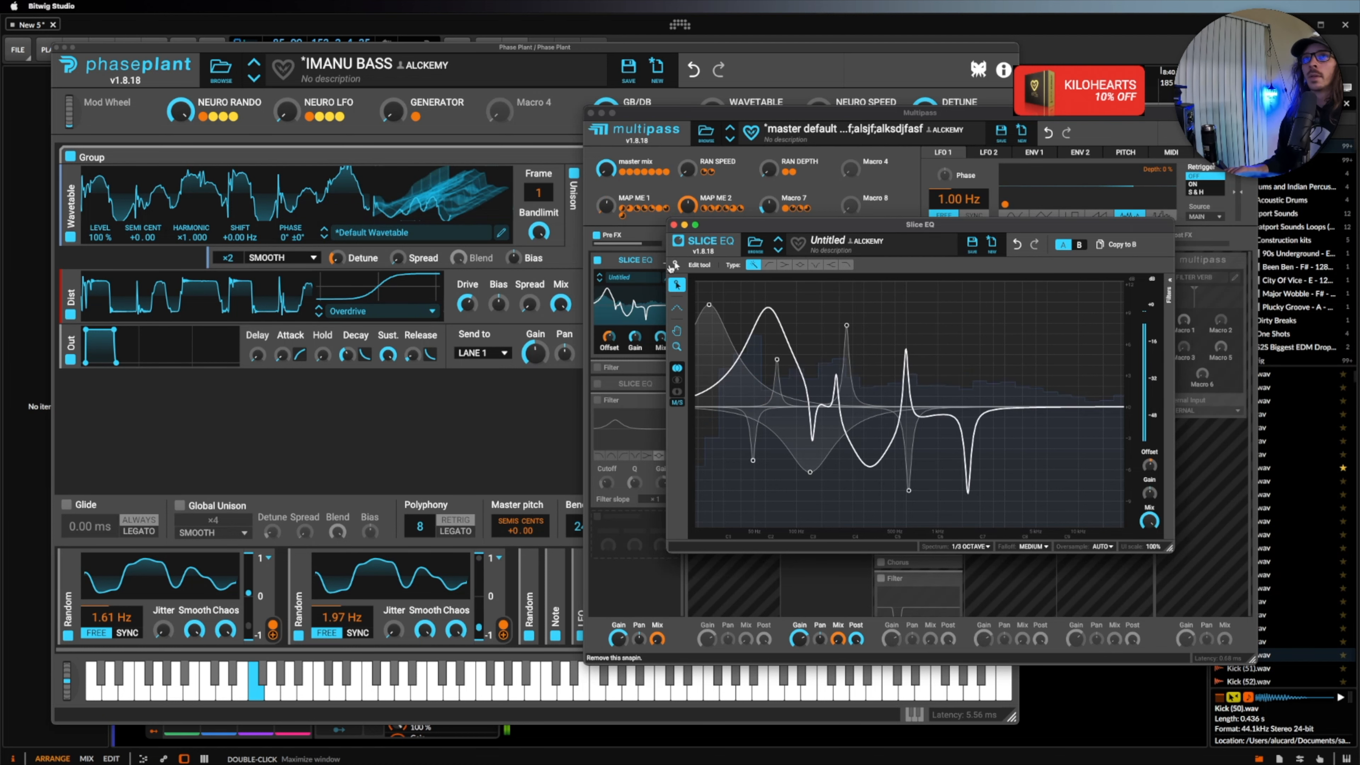
click(620, 317)
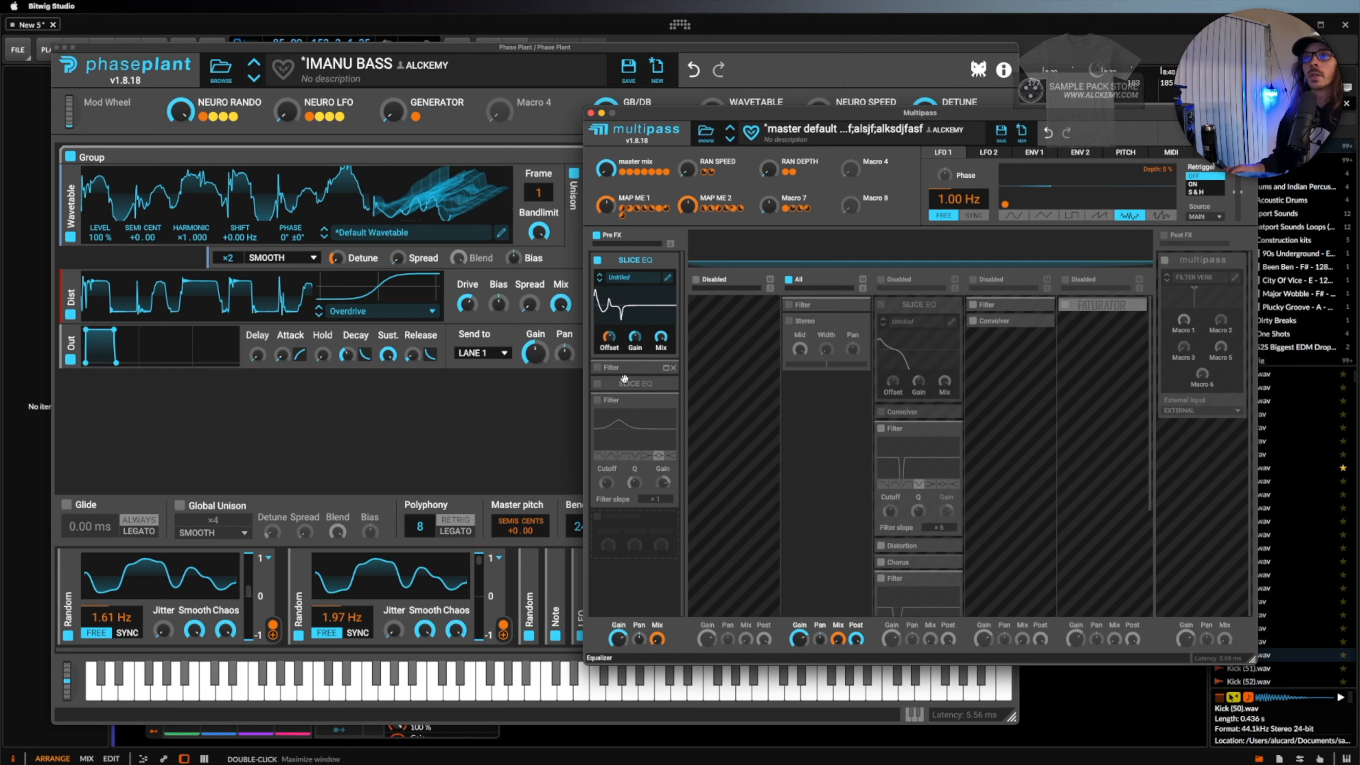
Enable and expand the first Filter and the second Slice EQ in the Pre FX lane.
click(665, 368)
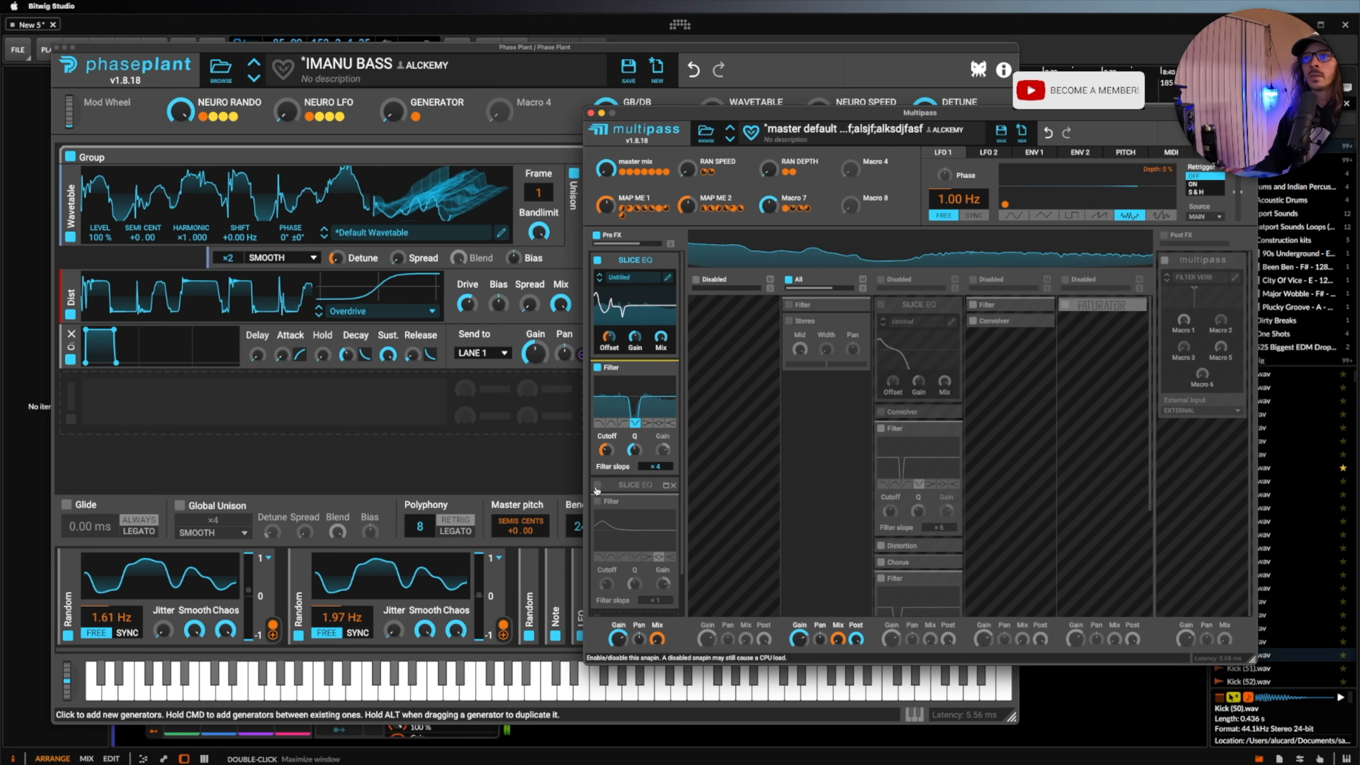
click(644, 486)
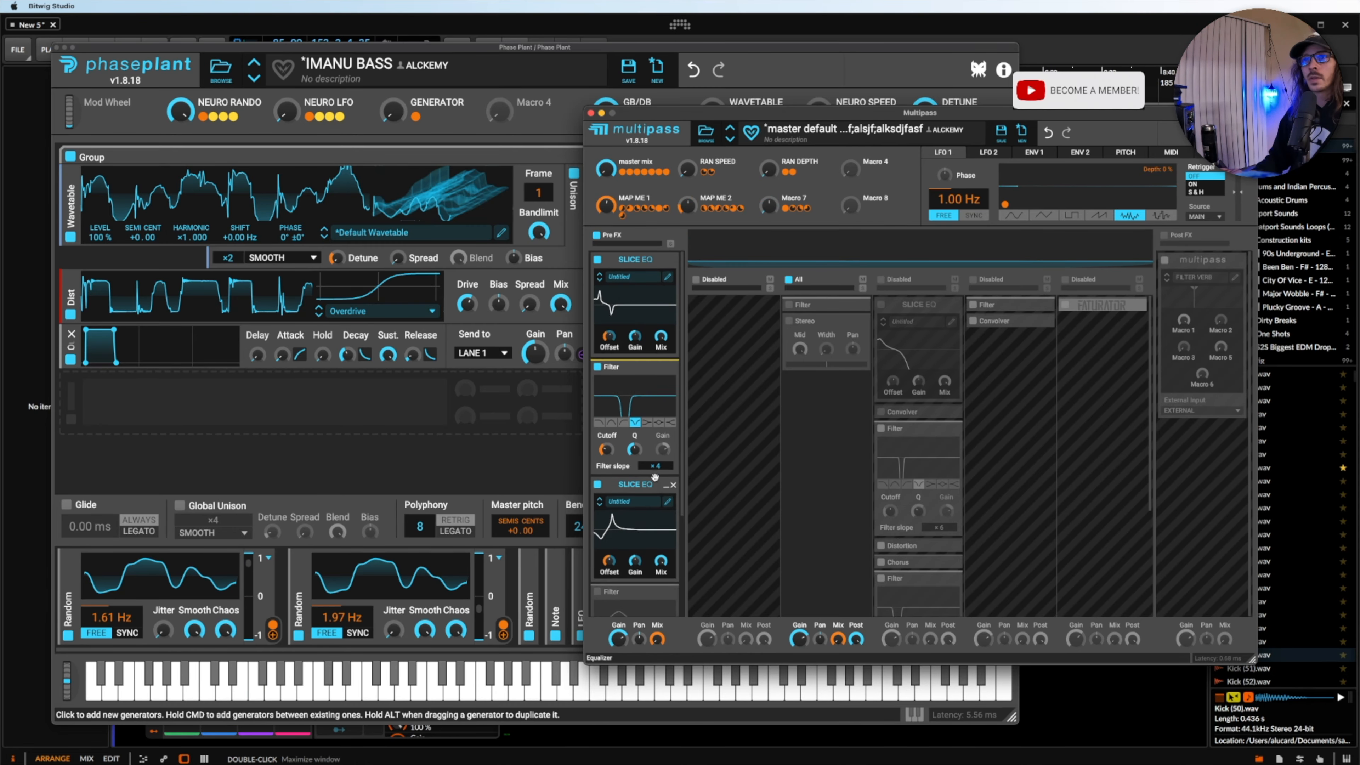
Examine the curve and filter list of the second Pre FX Slice EQ, and close its editor.
scroll(651, 480, down, 2)
click(667, 447)
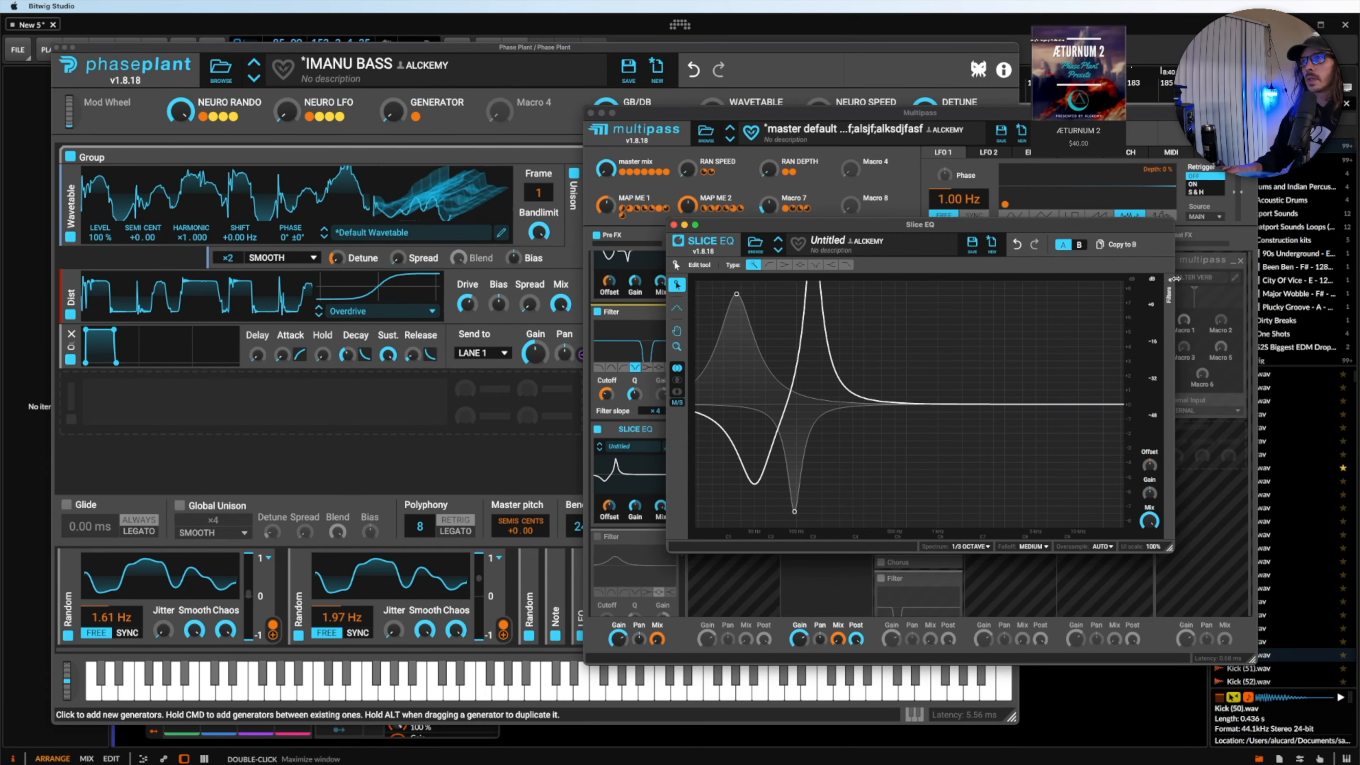
click(1169, 295)
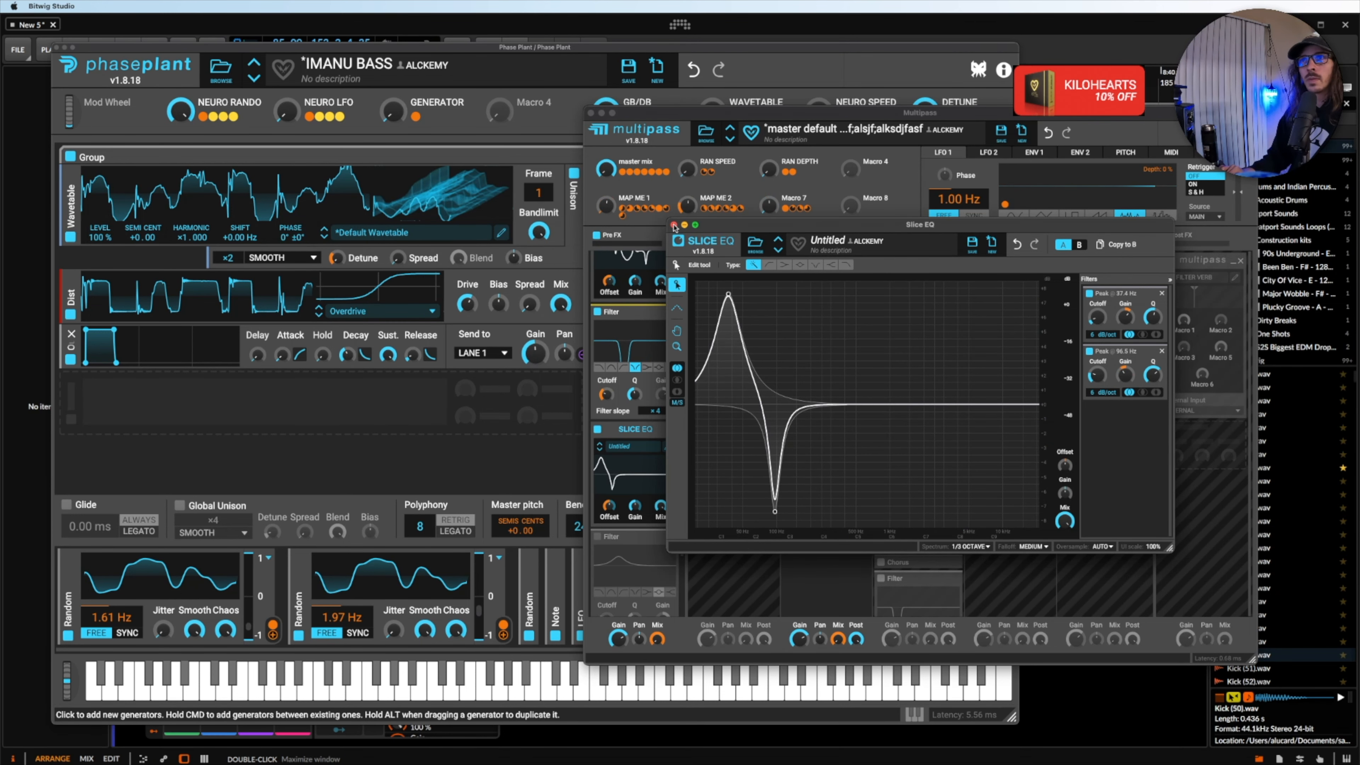
click(673, 224)
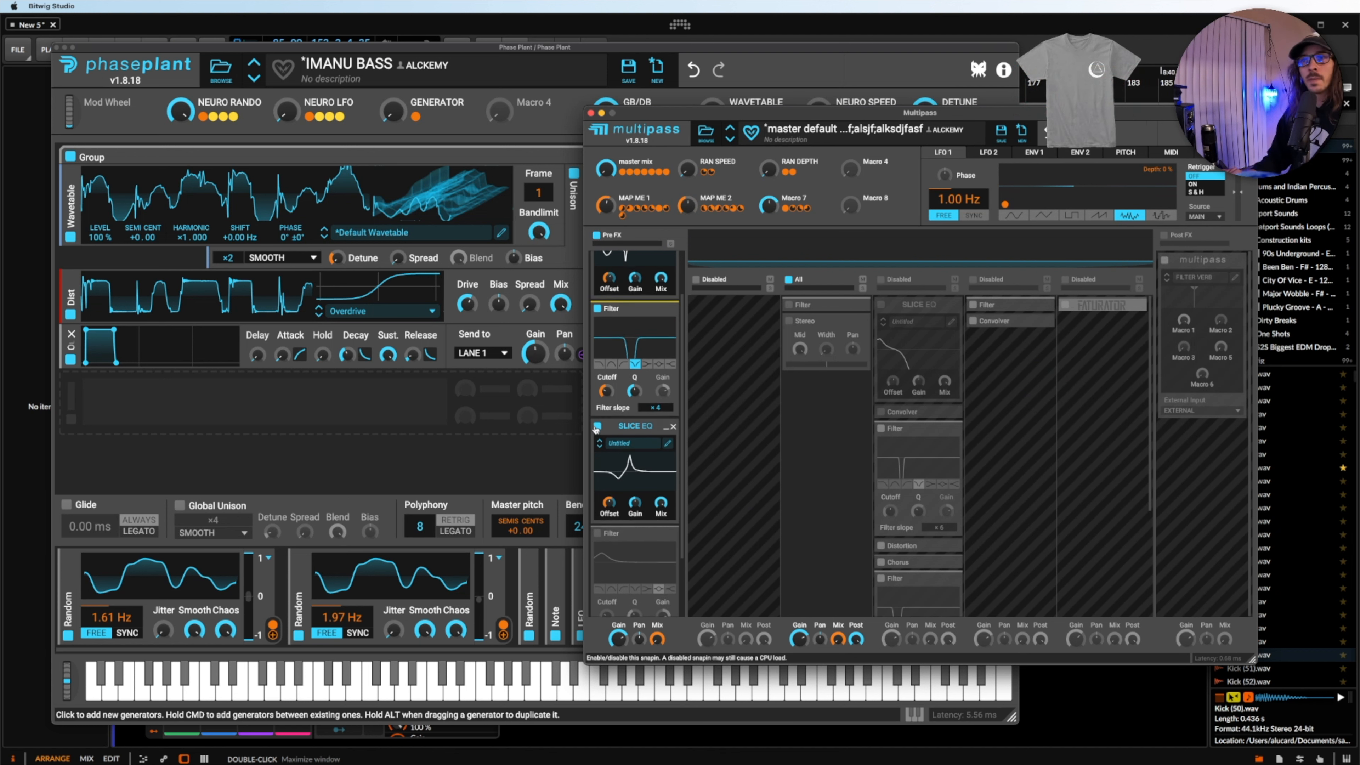
Enable the last Filter in the Pre FX lane and minimize all four Pre FX snapins.
scroll(605, 472, down, 2)
click(598, 486)
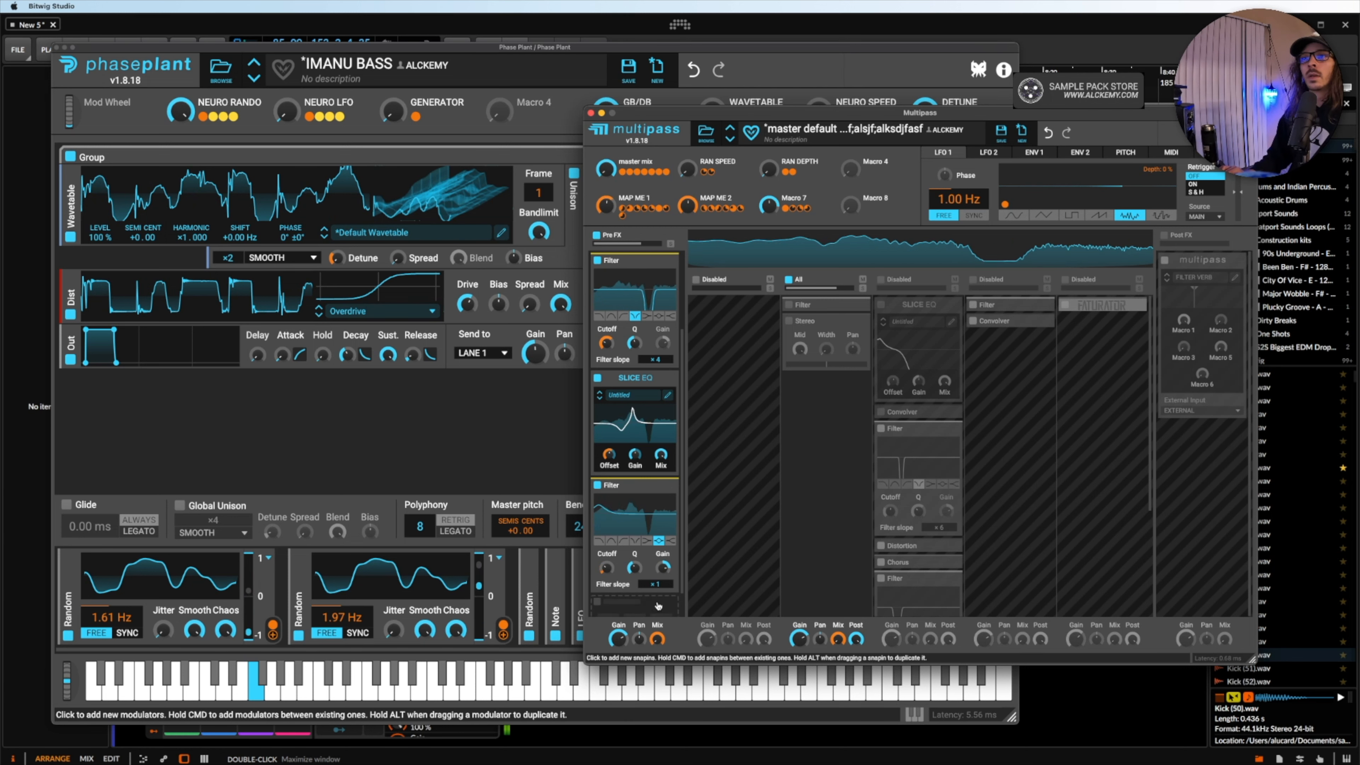
click(667, 380)
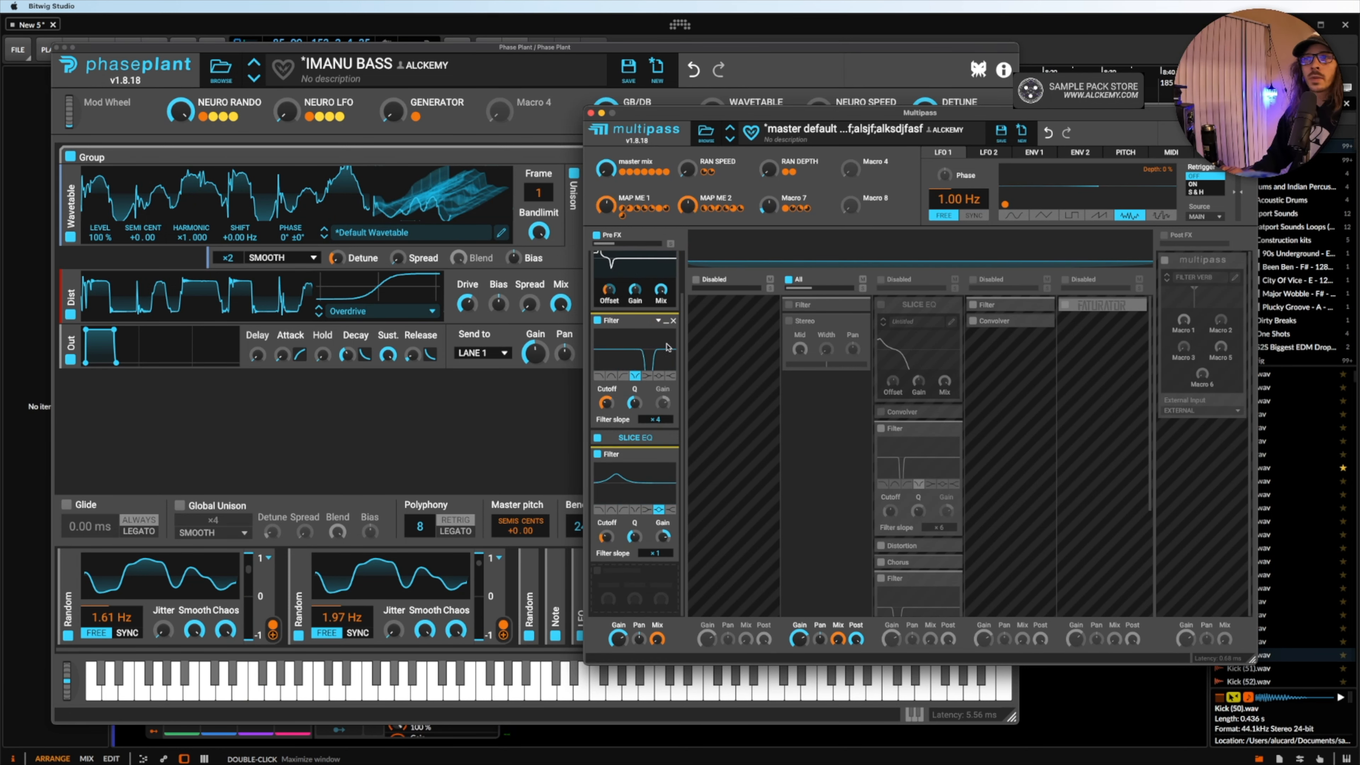
click(666, 320)
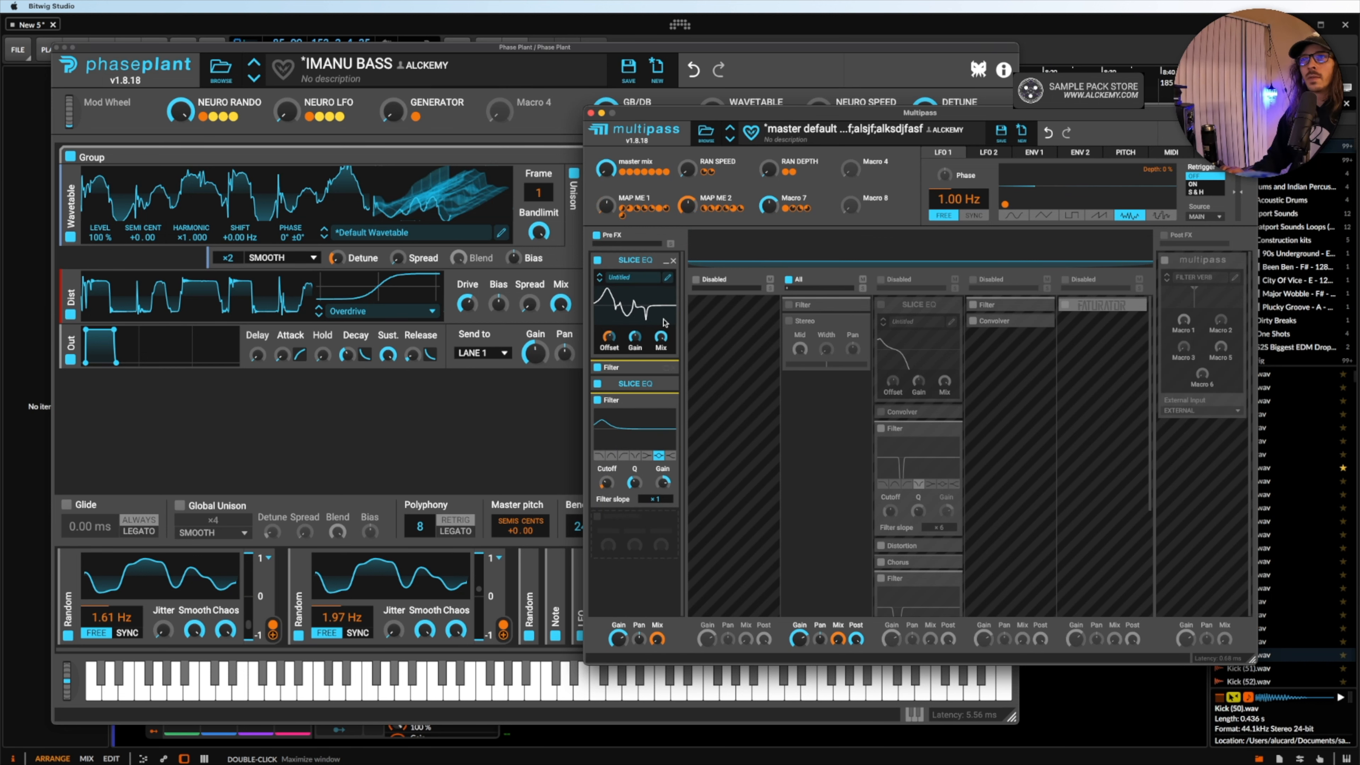
click(666, 262)
click(667, 311)
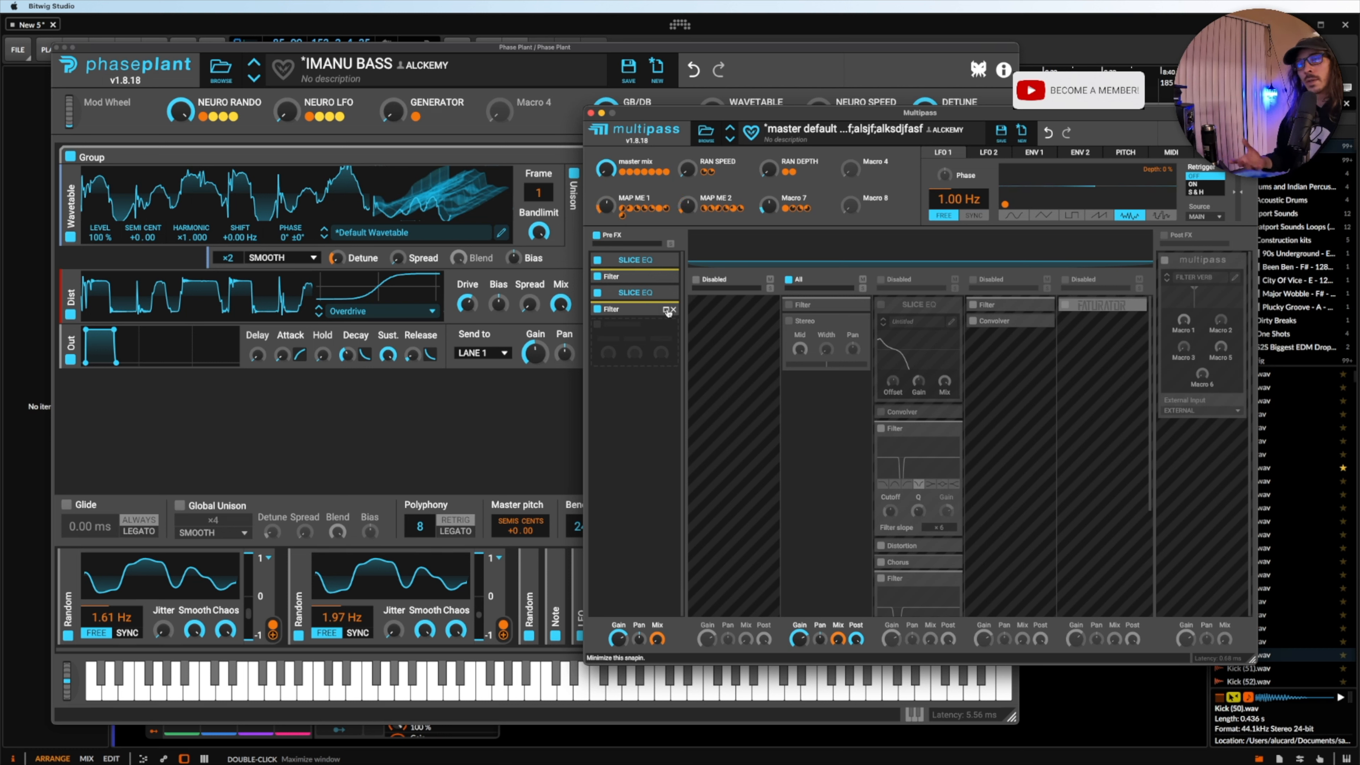
Enable the Filter and Stereo snapins in Band 2 and expand the Filter.
click(789, 305)
click(789, 321)
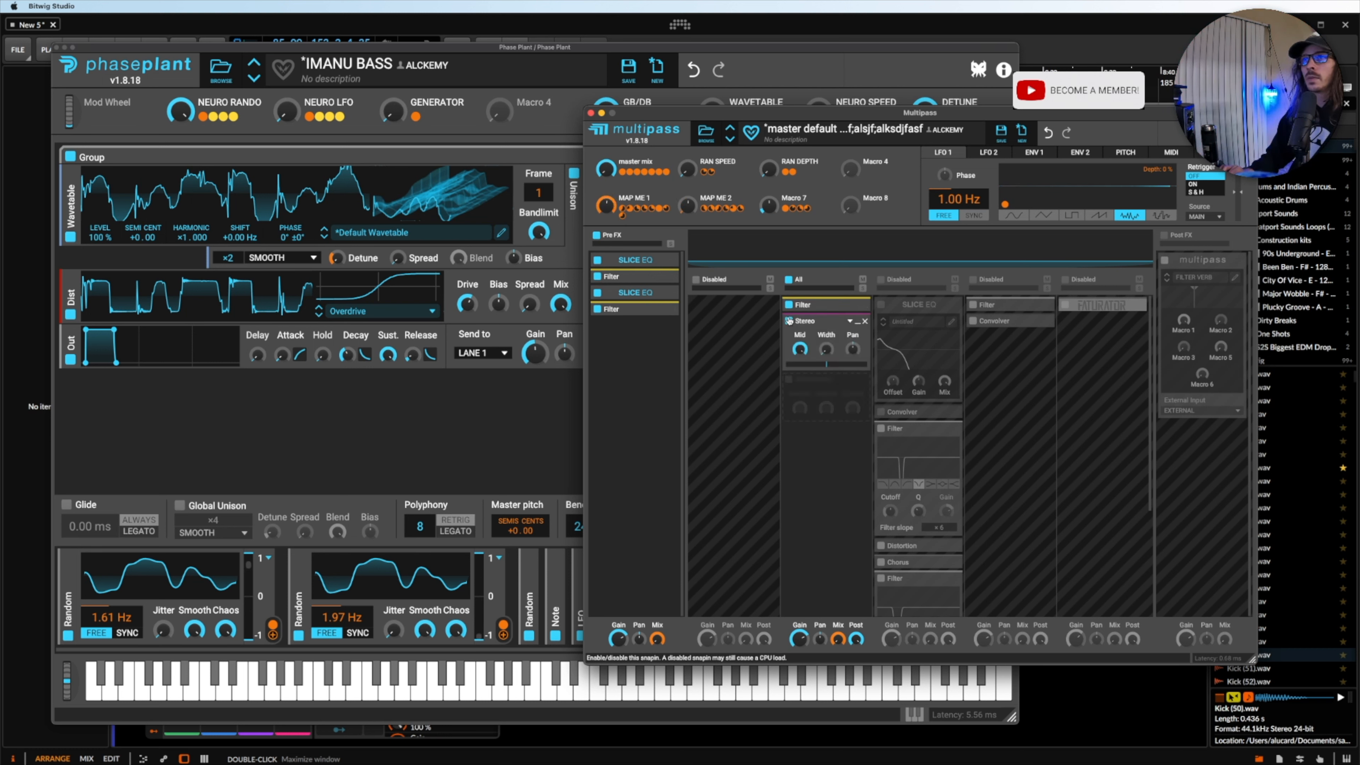
click(857, 305)
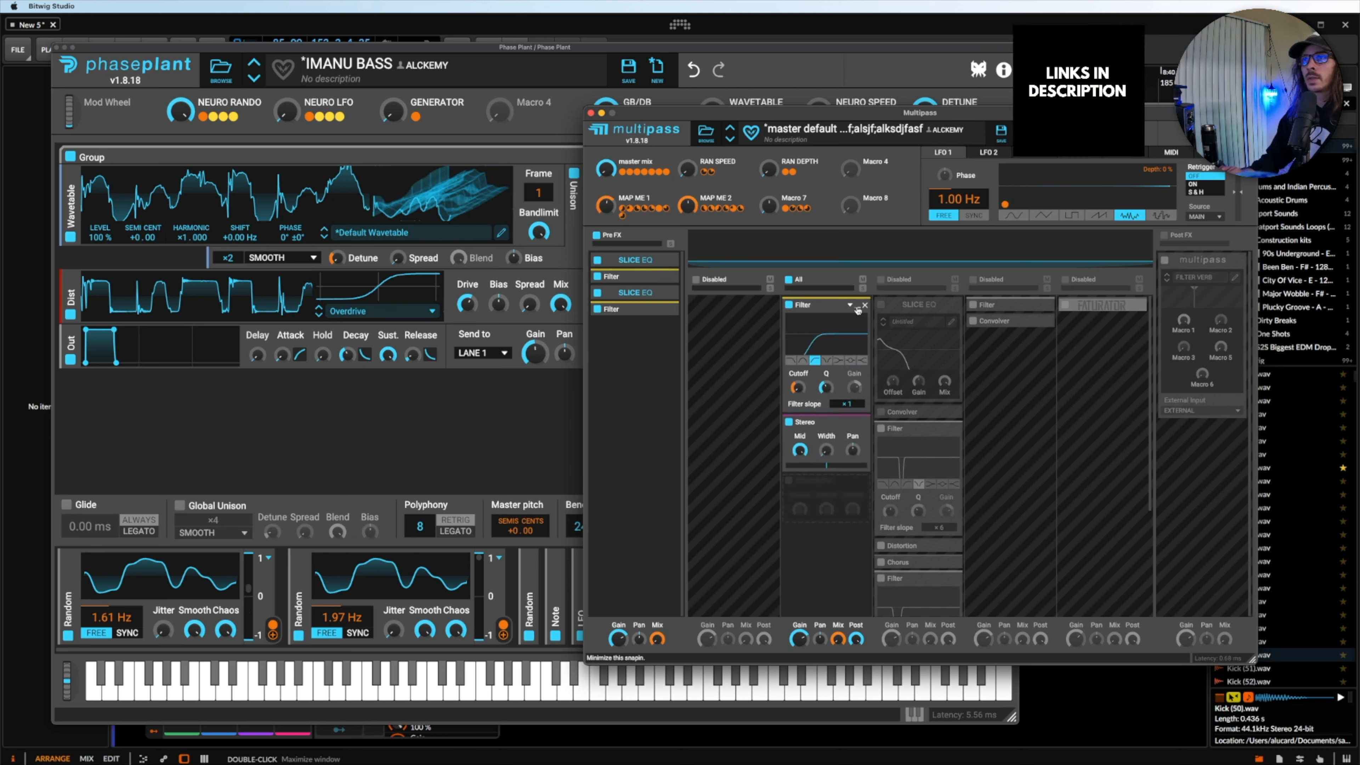
Enable Band 3 and its Slice EQ, and view the EQ's curve in its editor.
click(880, 279)
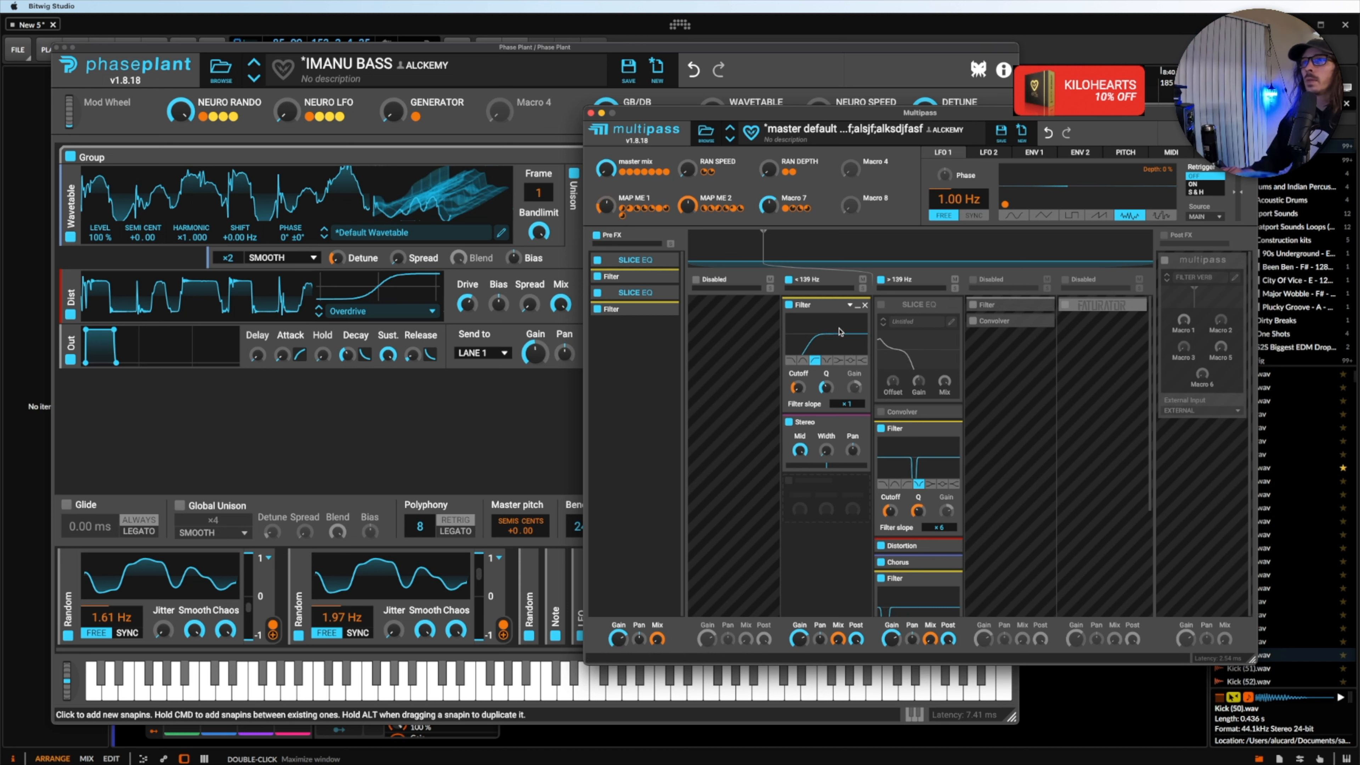
click(881, 304)
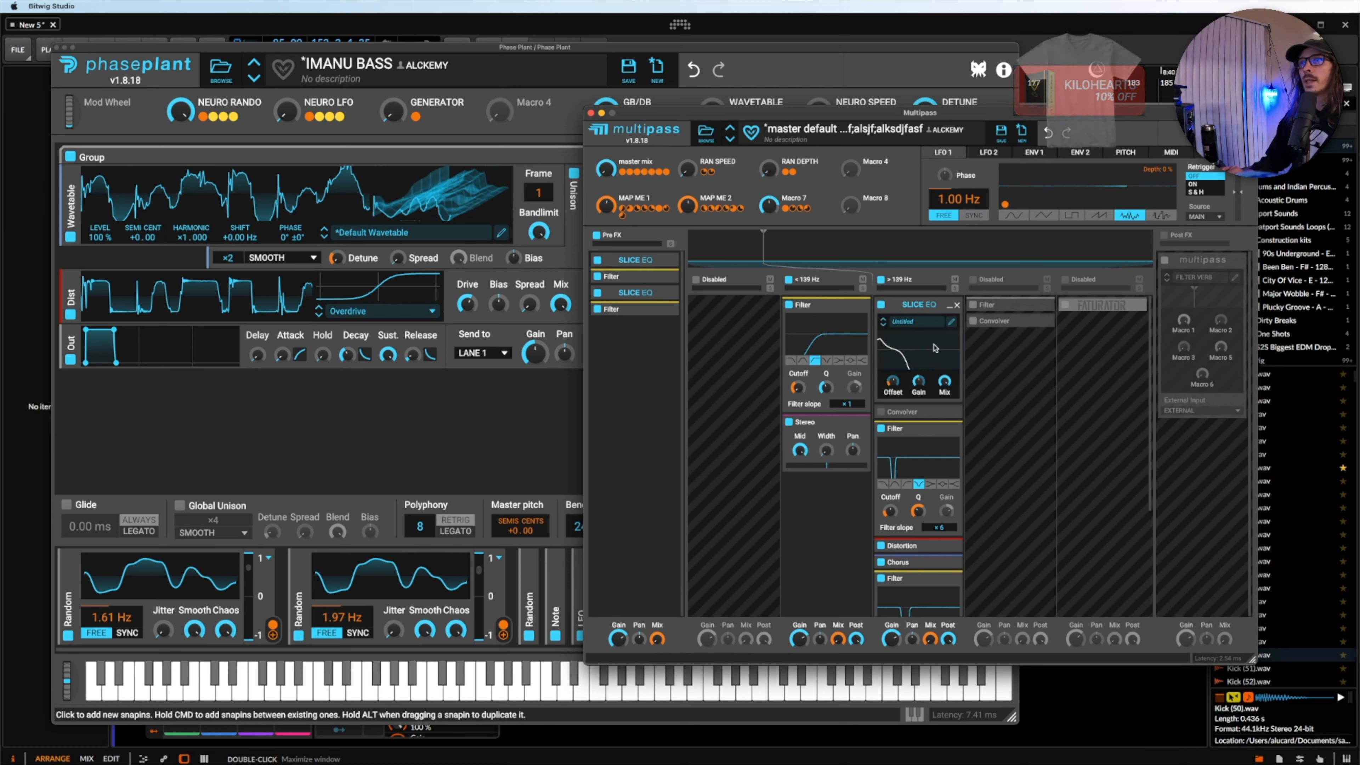
click(952, 322)
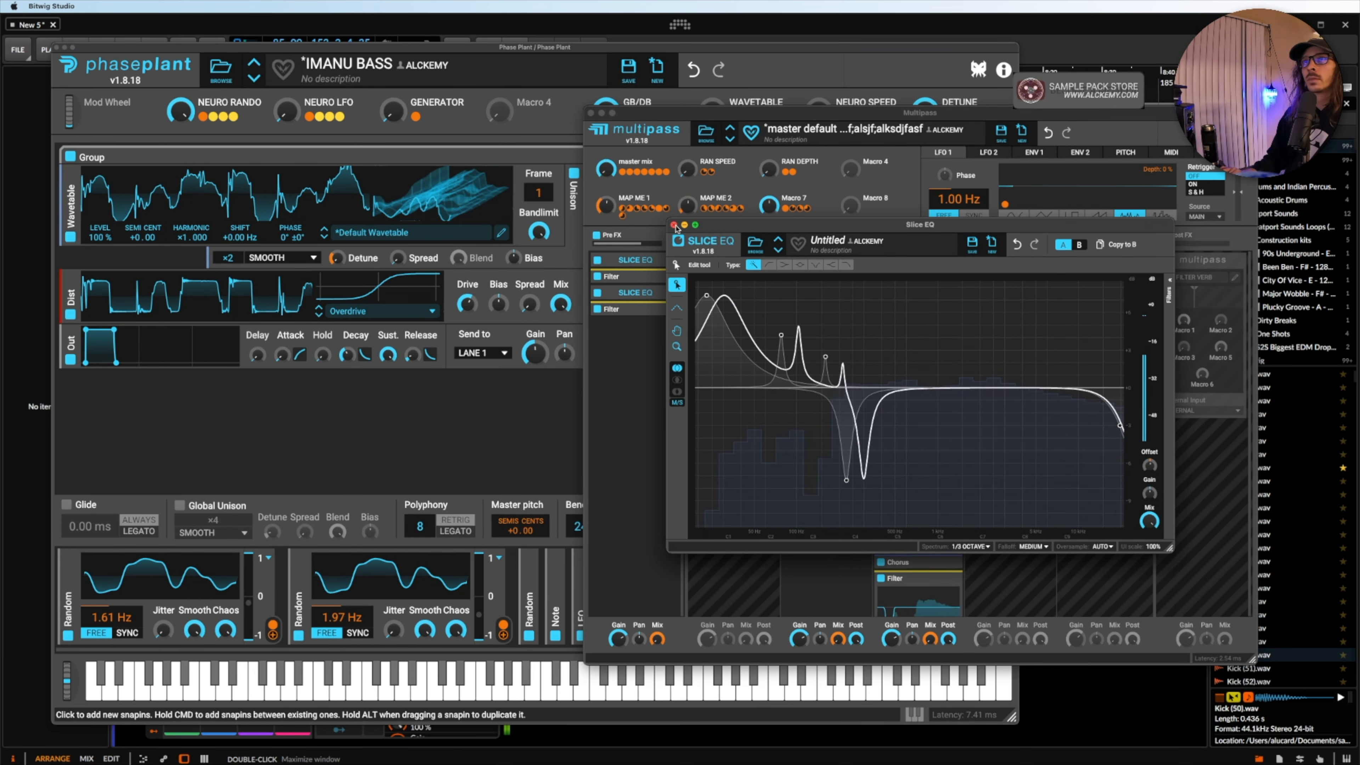
click(674, 225)
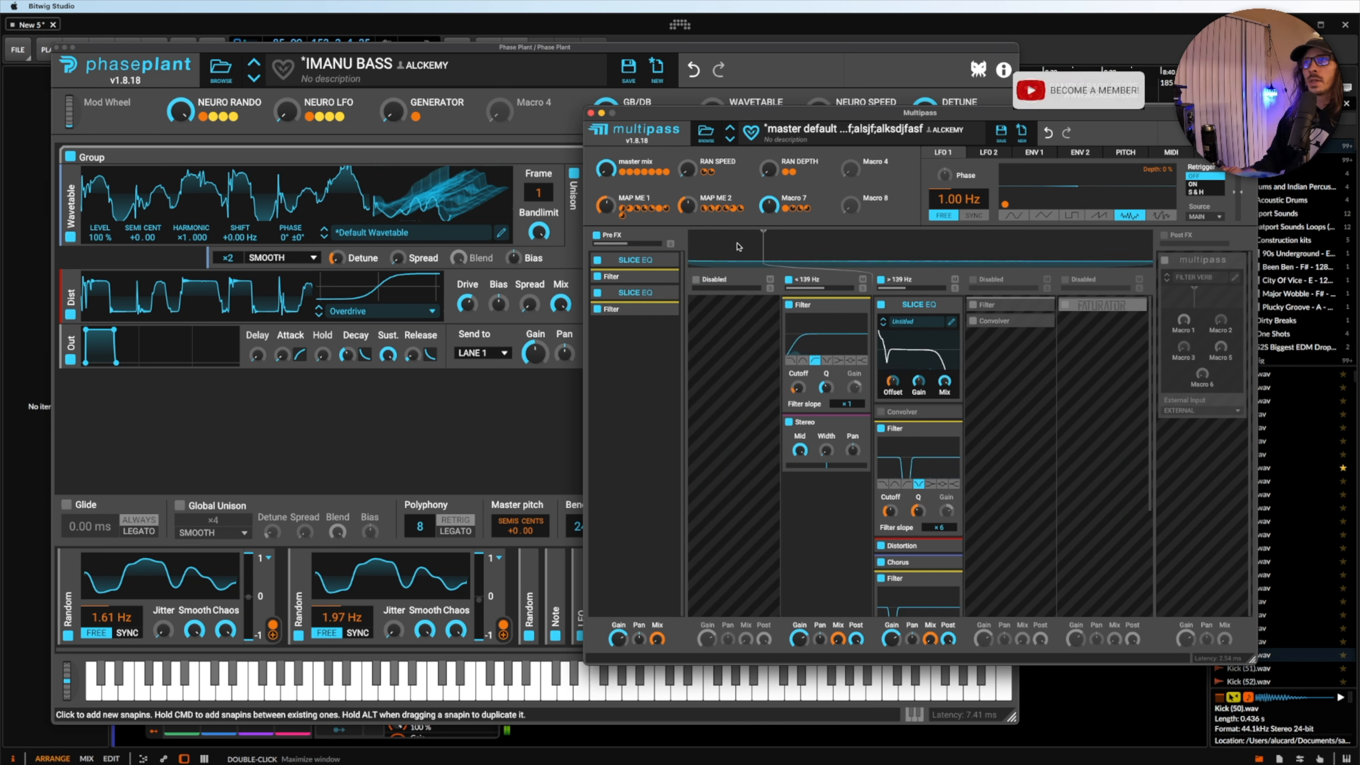
Enable Band 3's Convolver with its settings expanded, along with the Filter directly below it.
click(881, 412)
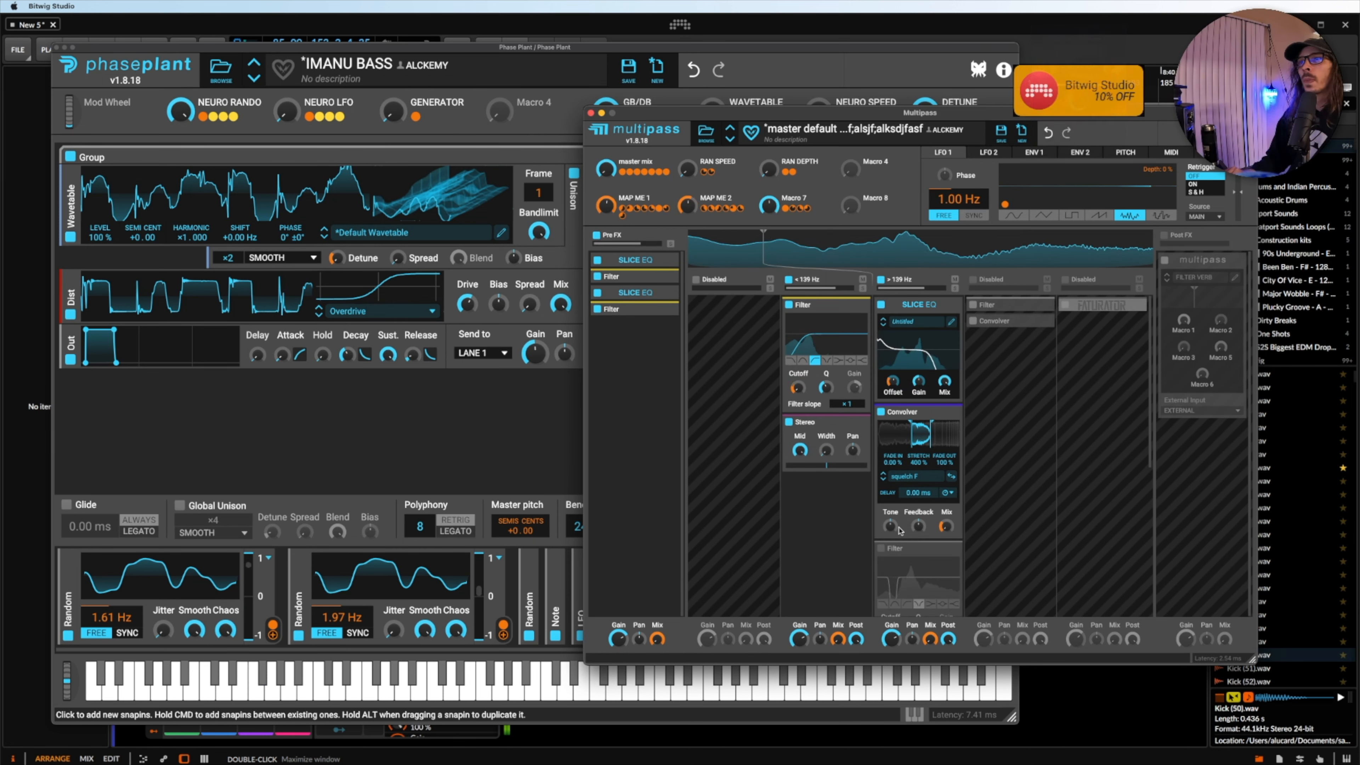
scroll(901, 530, down, 3)
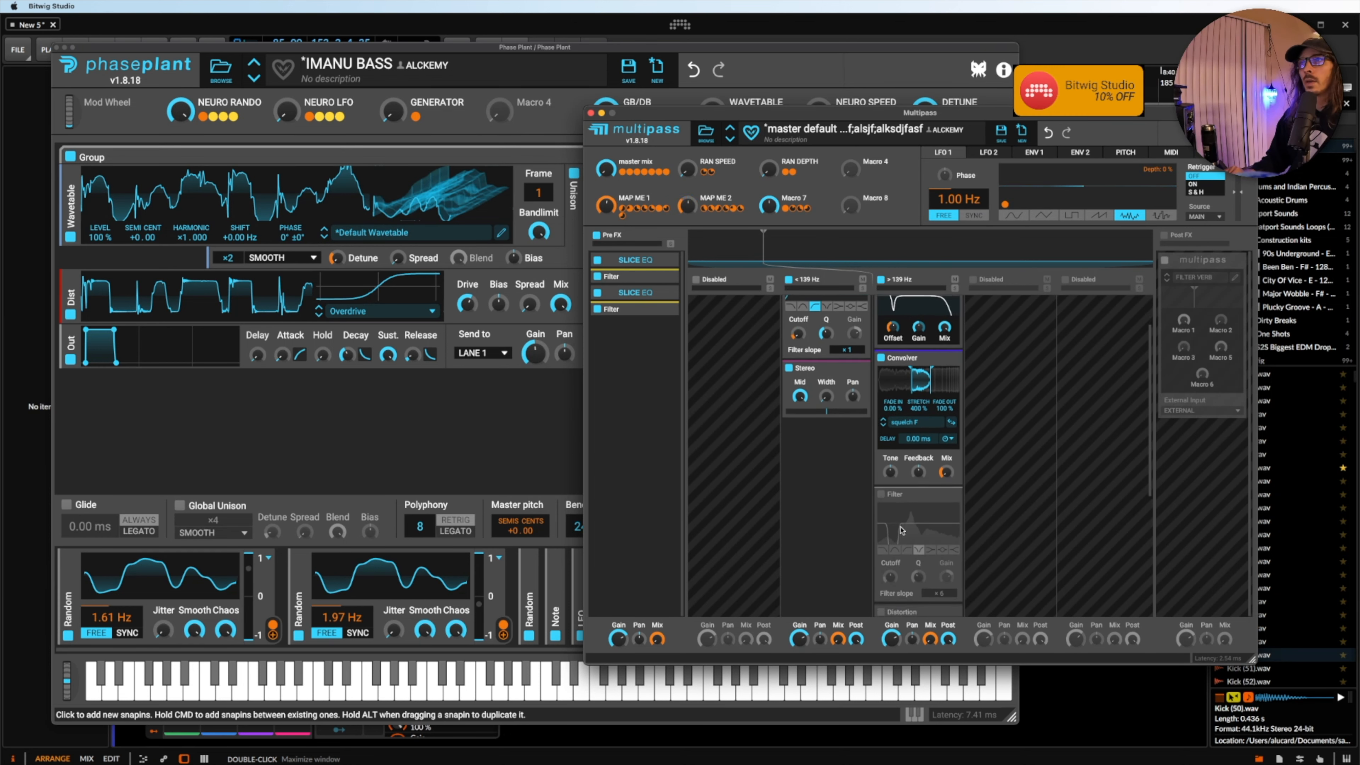
click(881, 494)
scroll(934, 524, down, 2)
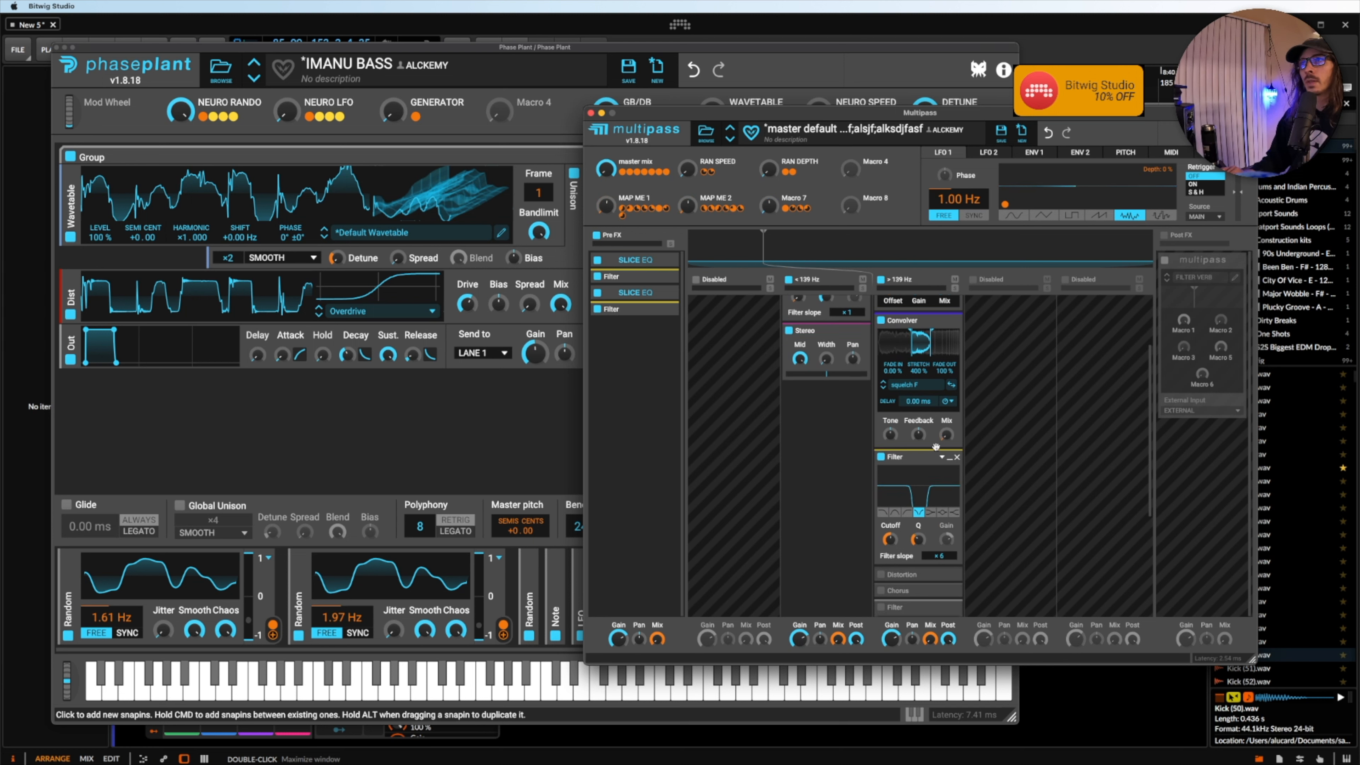
scroll(922, 316, up, 5)
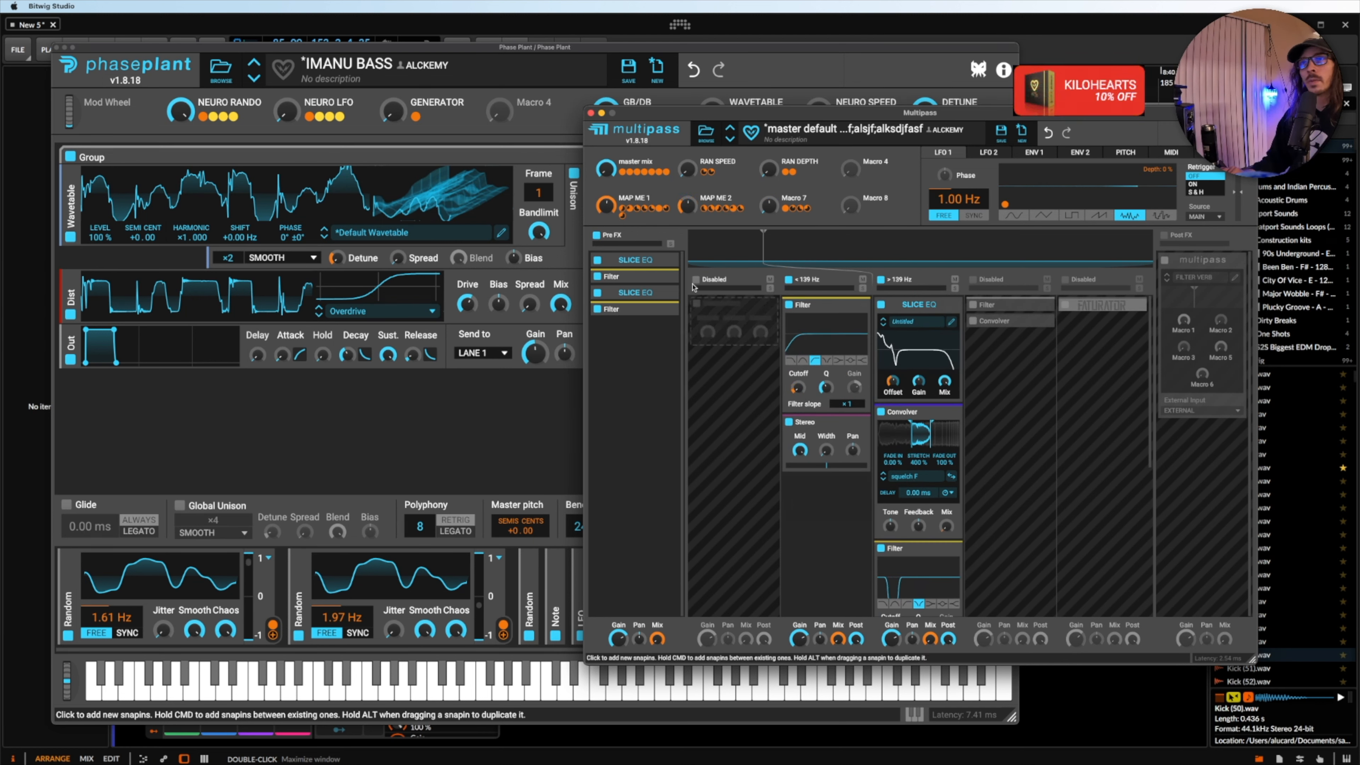
Enable the Distortion and Chorus snapins in Band 3, checking the Distortion's settings.
scroll(892, 437, down, 10)
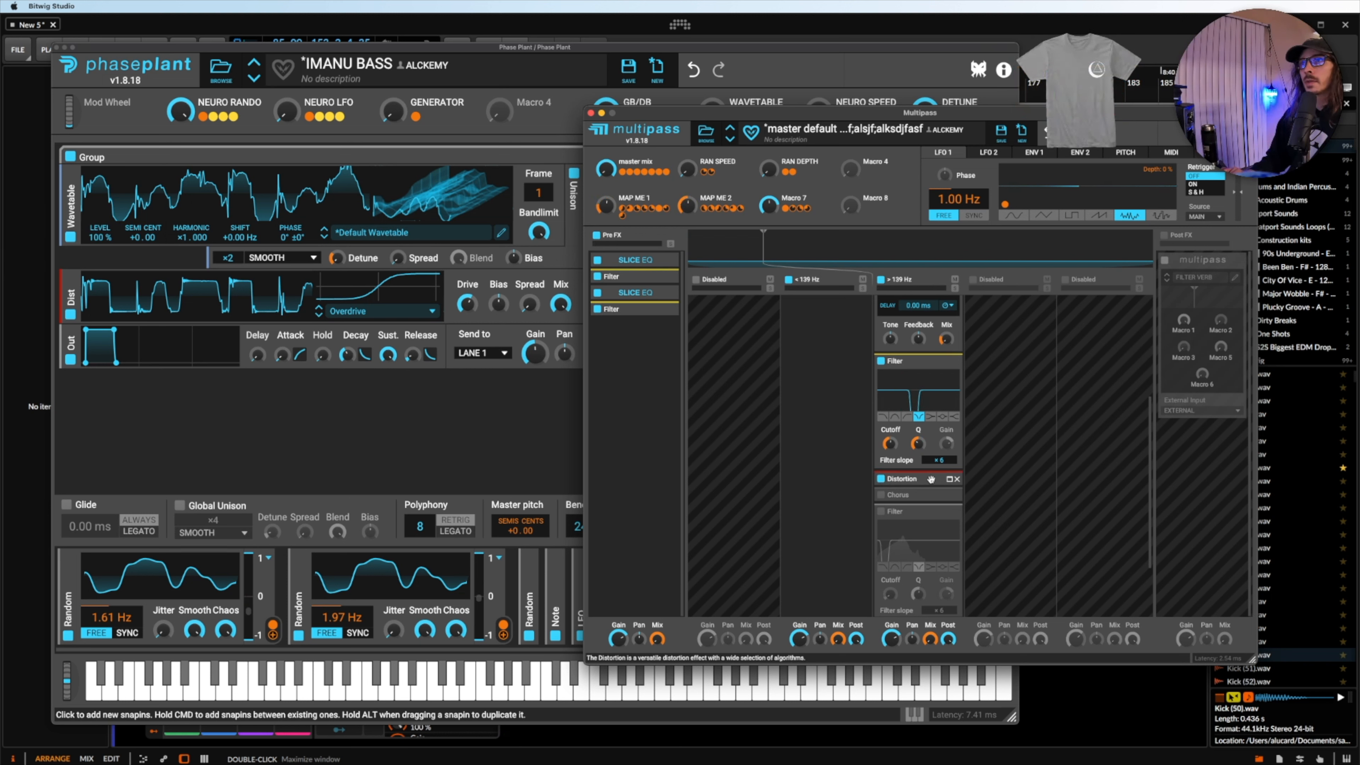
click(949, 481)
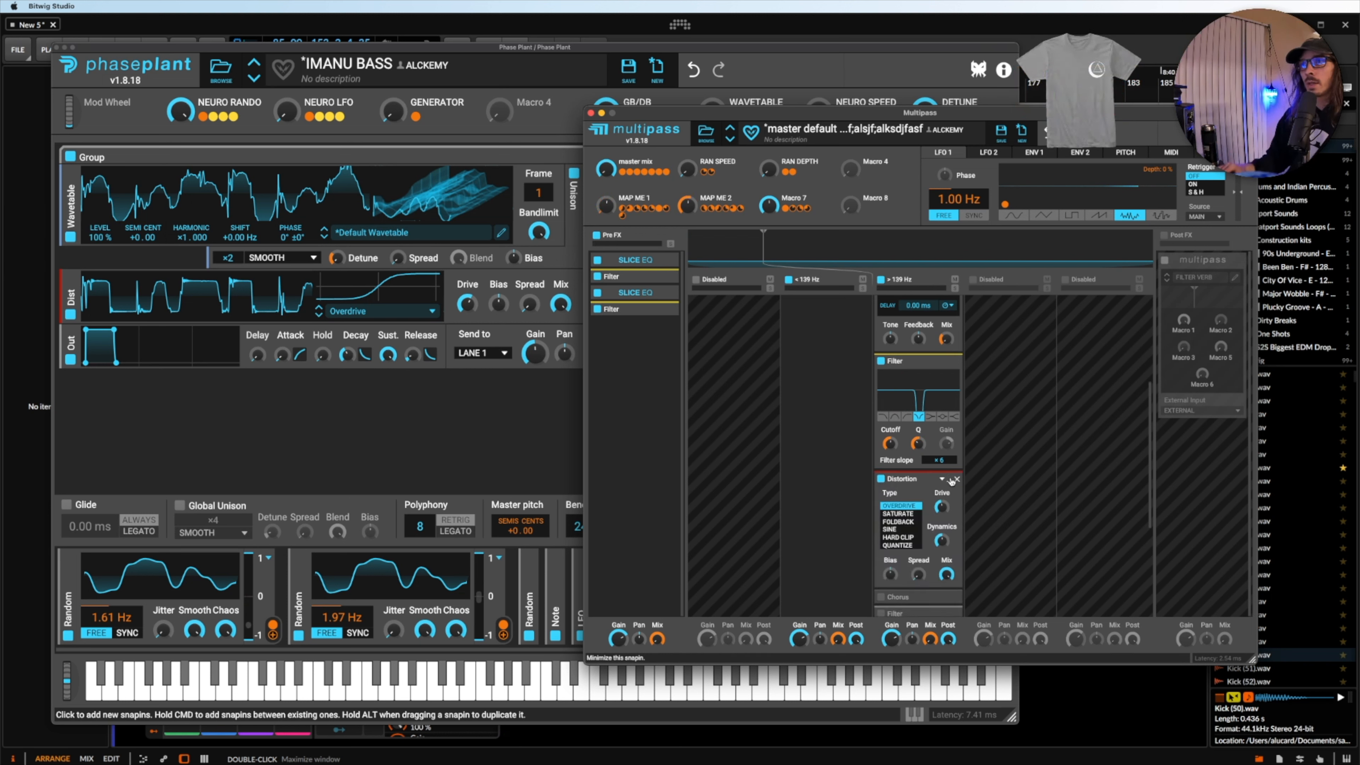
click(951, 479)
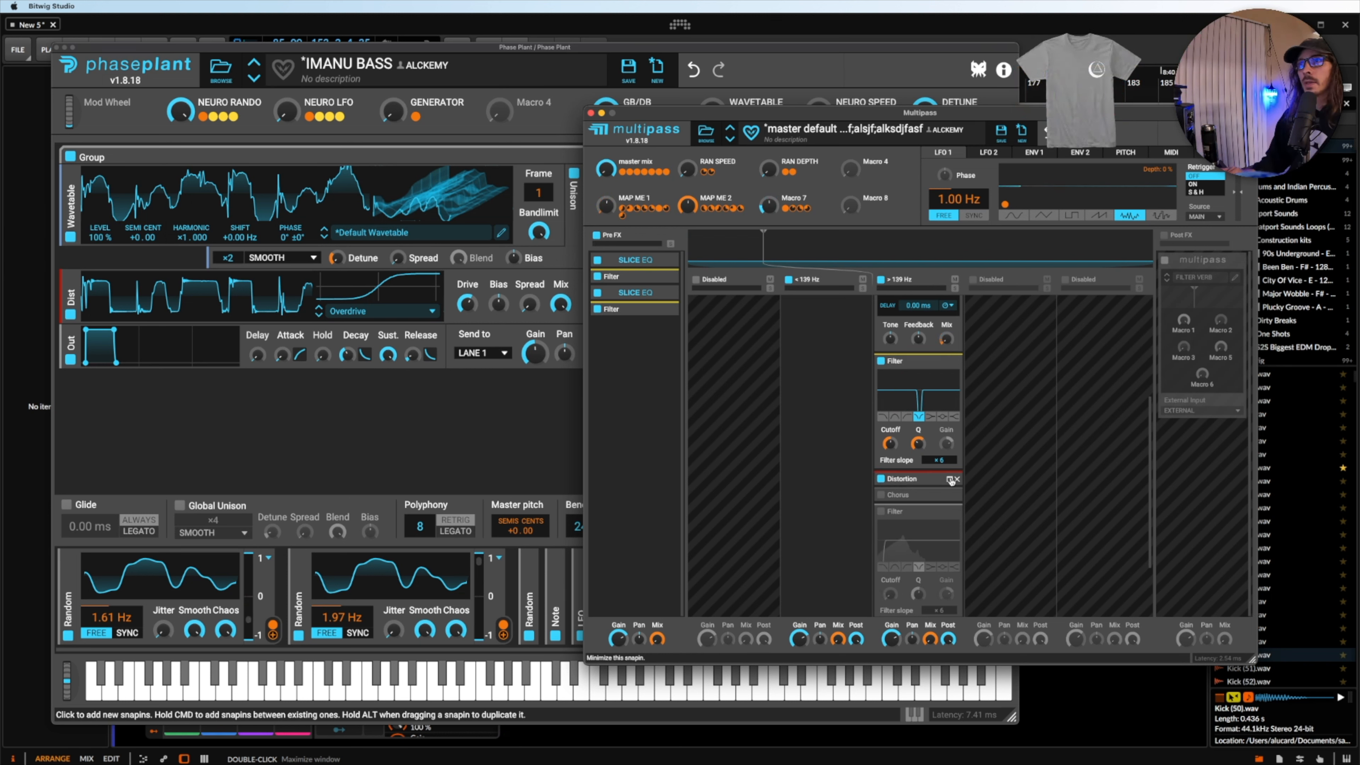
click(881, 494)
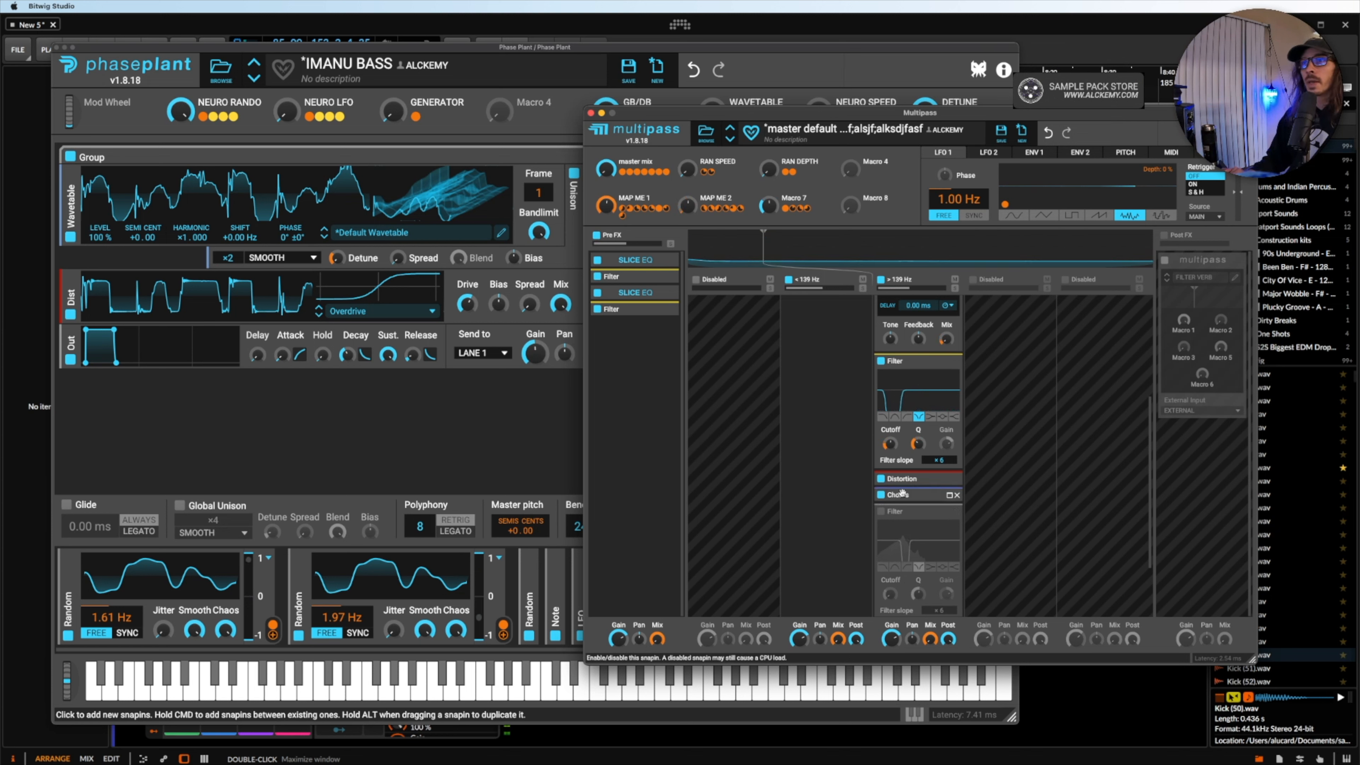
Expand Band 3's Chorus settings, enable the Filter directly below it, and collapse that Filter after checking the chain.
click(948, 496)
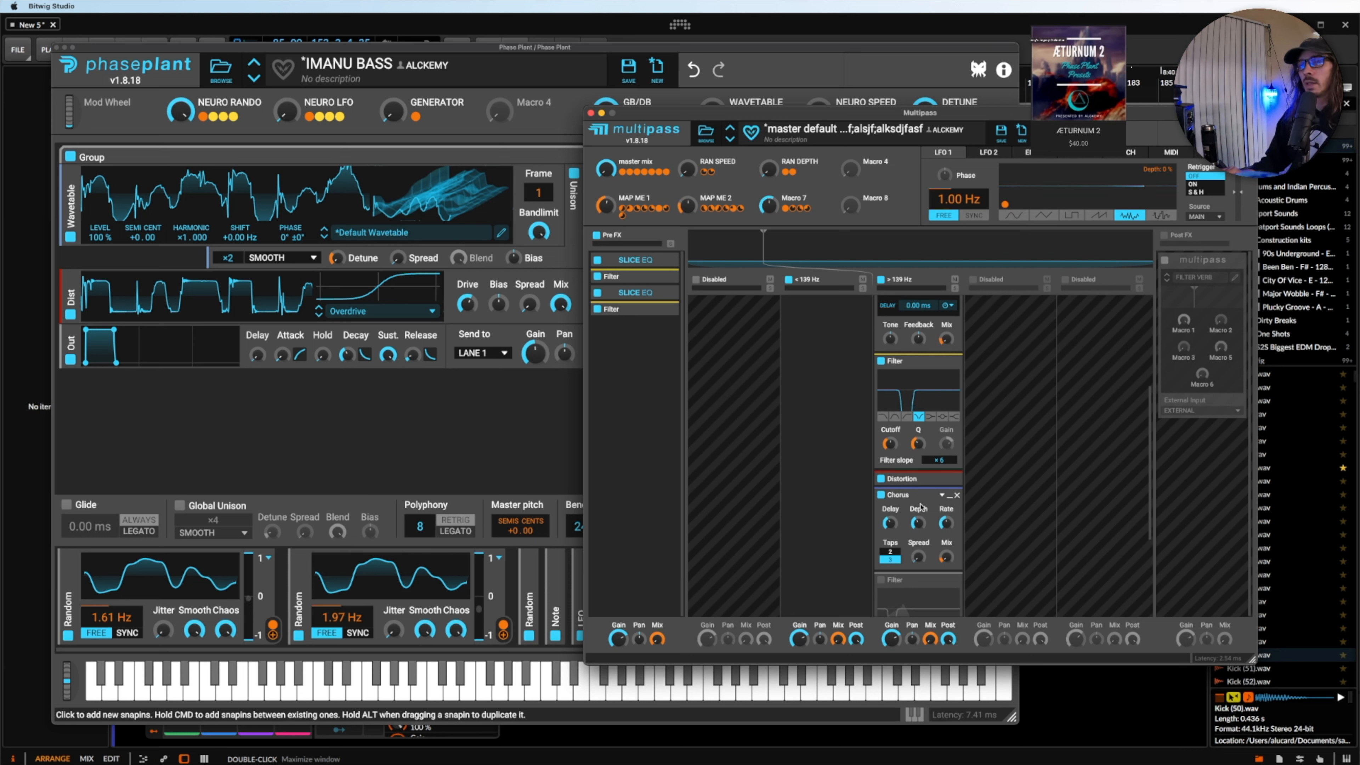
scroll(920, 506, down, 2)
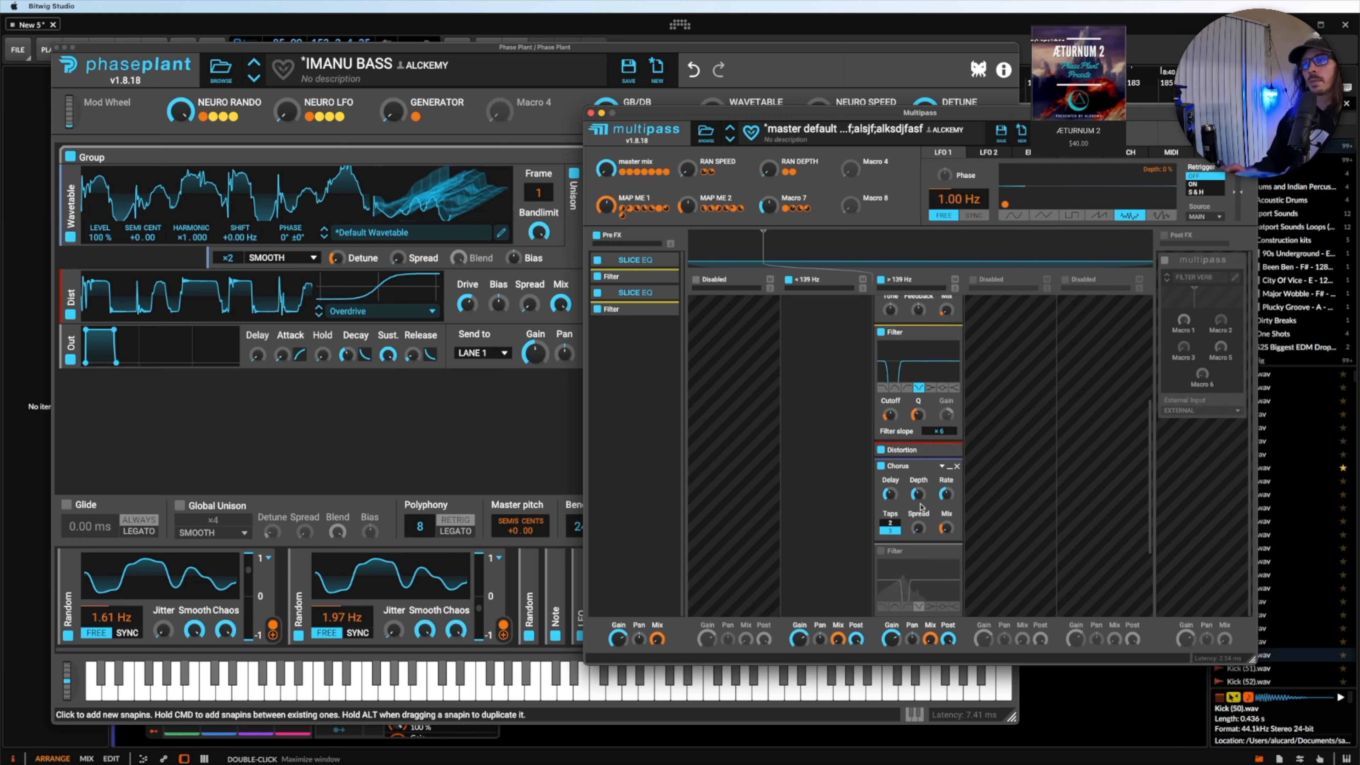
scroll(920, 506, down, 4)
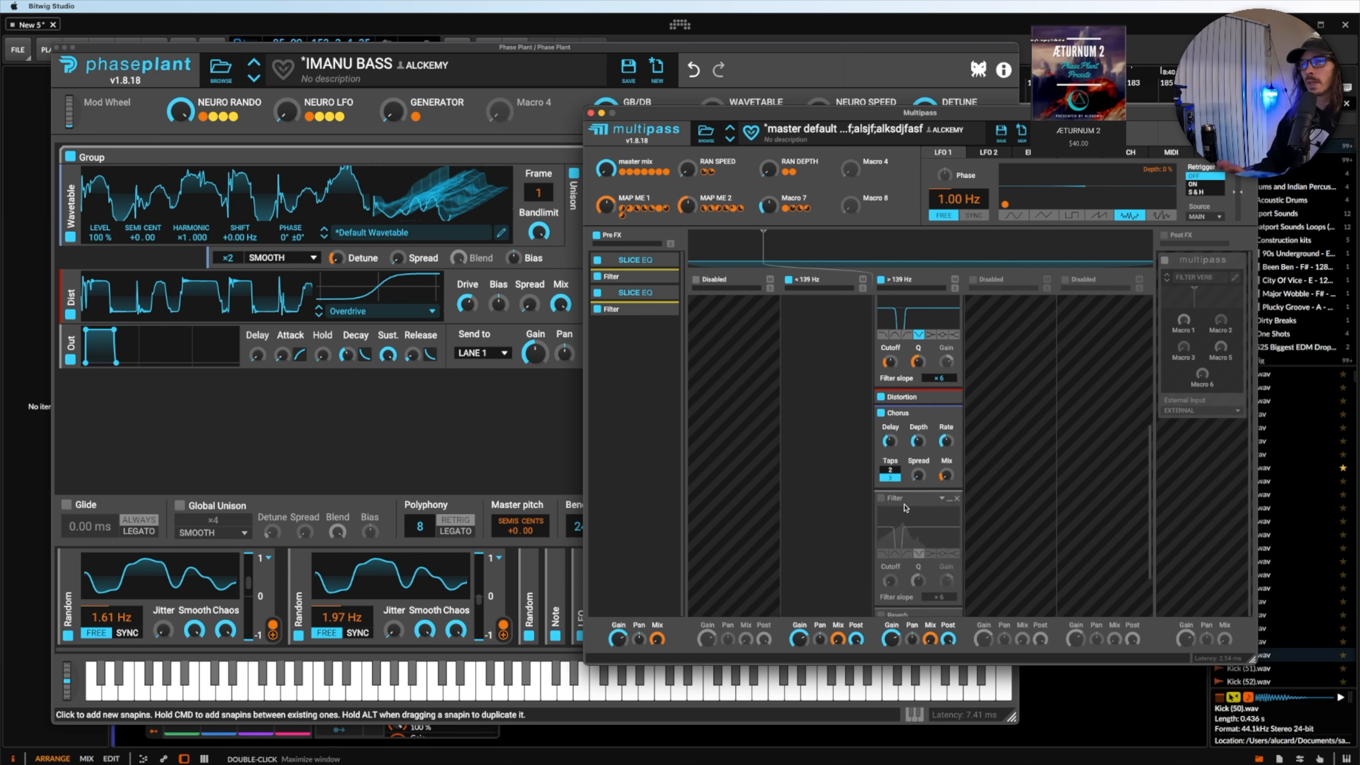
click(881, 498)
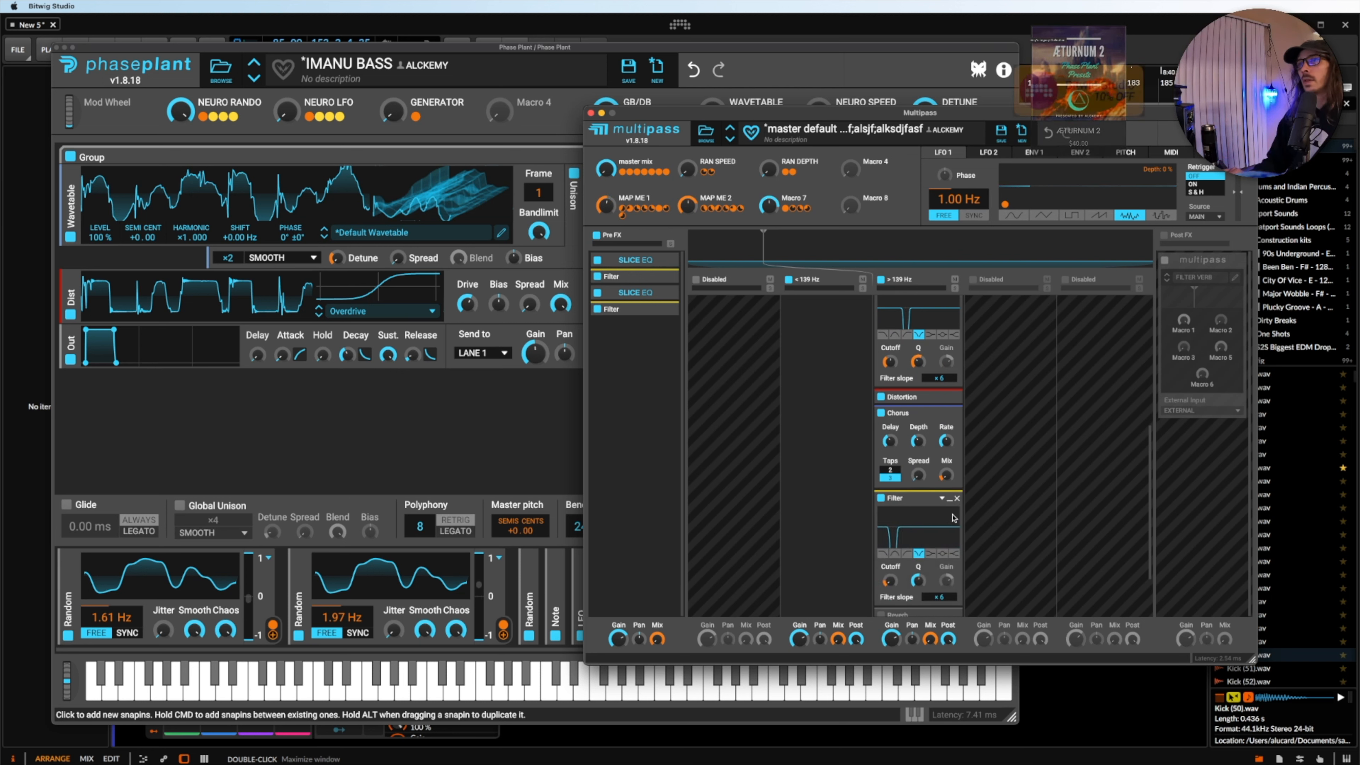
scroll(924, 485, up, 12)
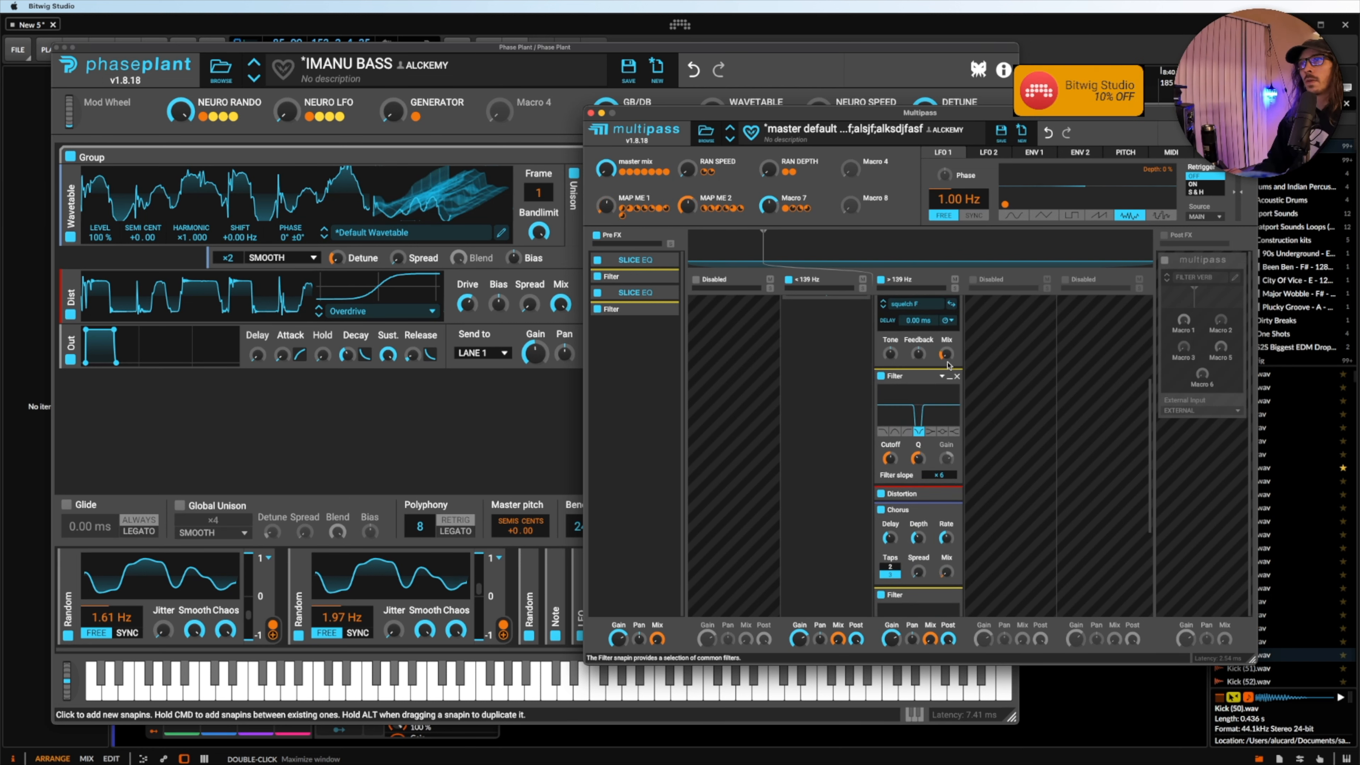
scroll(937, 375, down, 10)
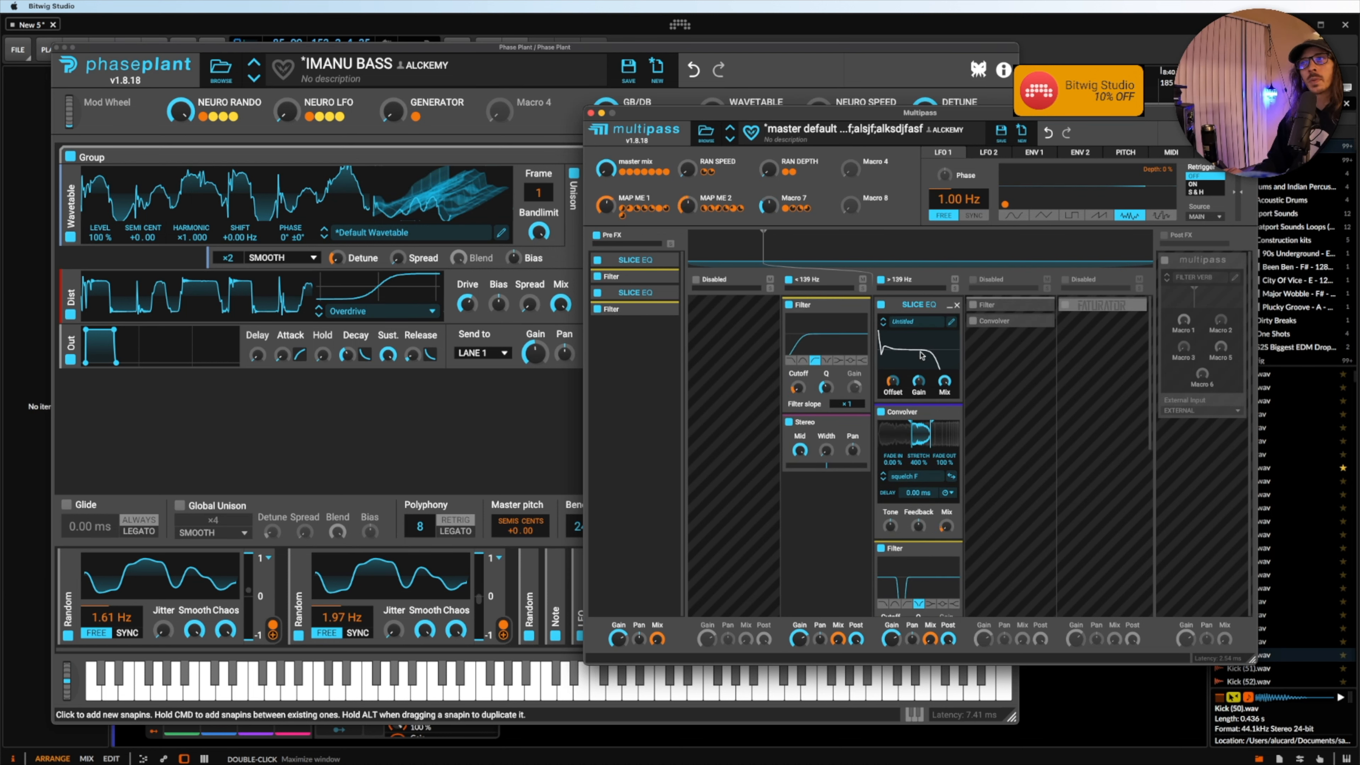
scroll(923, 338, down, 6)
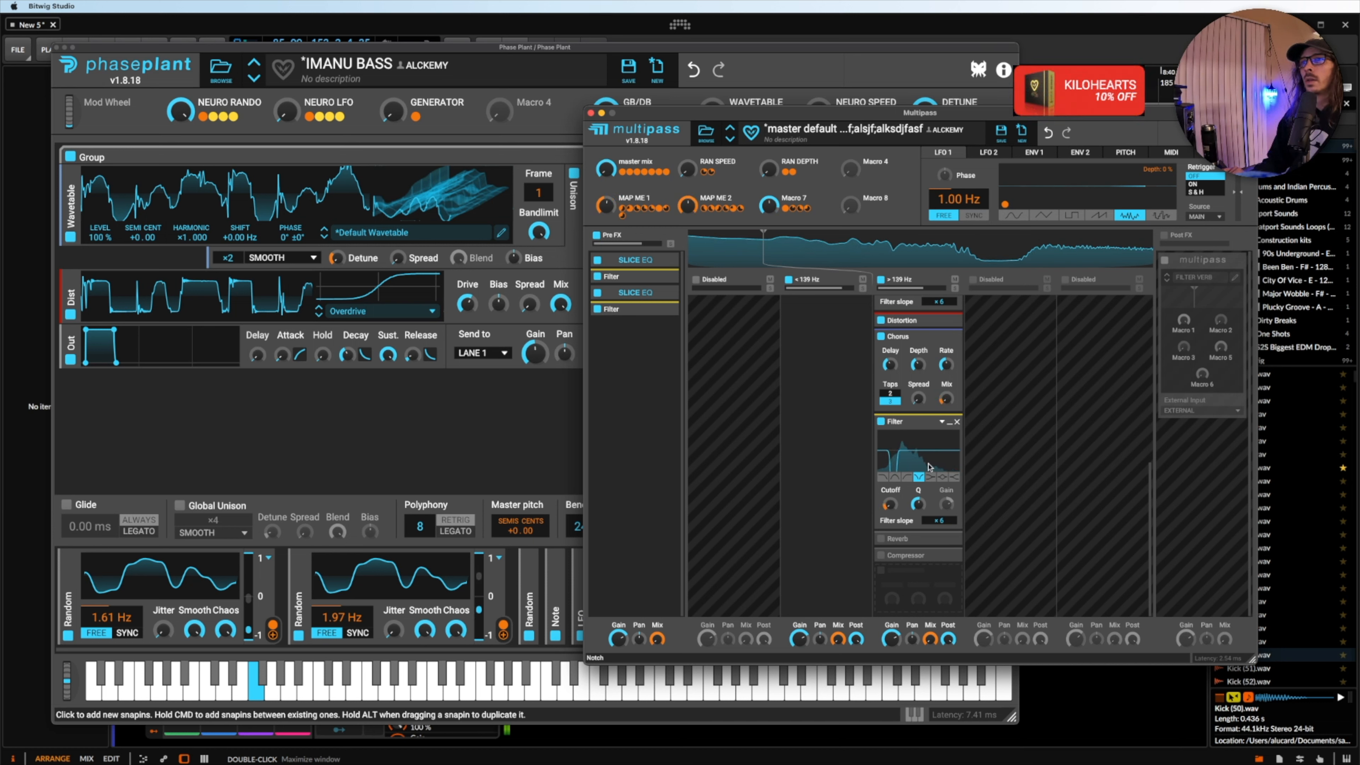
click(951, 423)
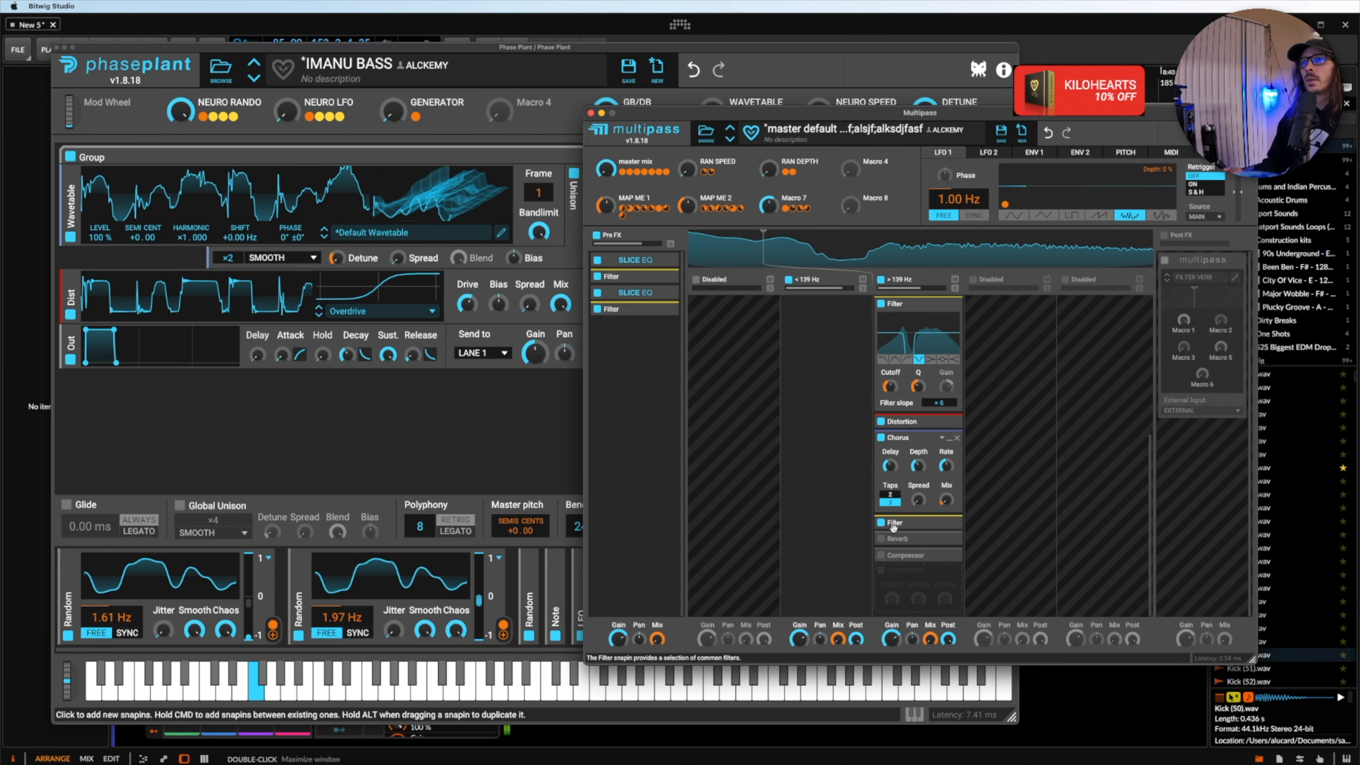
Enable Band 3's Reverb with its settings expanded, along with the Compressor below it, checking the Compressor's settings before collapsing it.
click(883, 540)
click(949, 540)
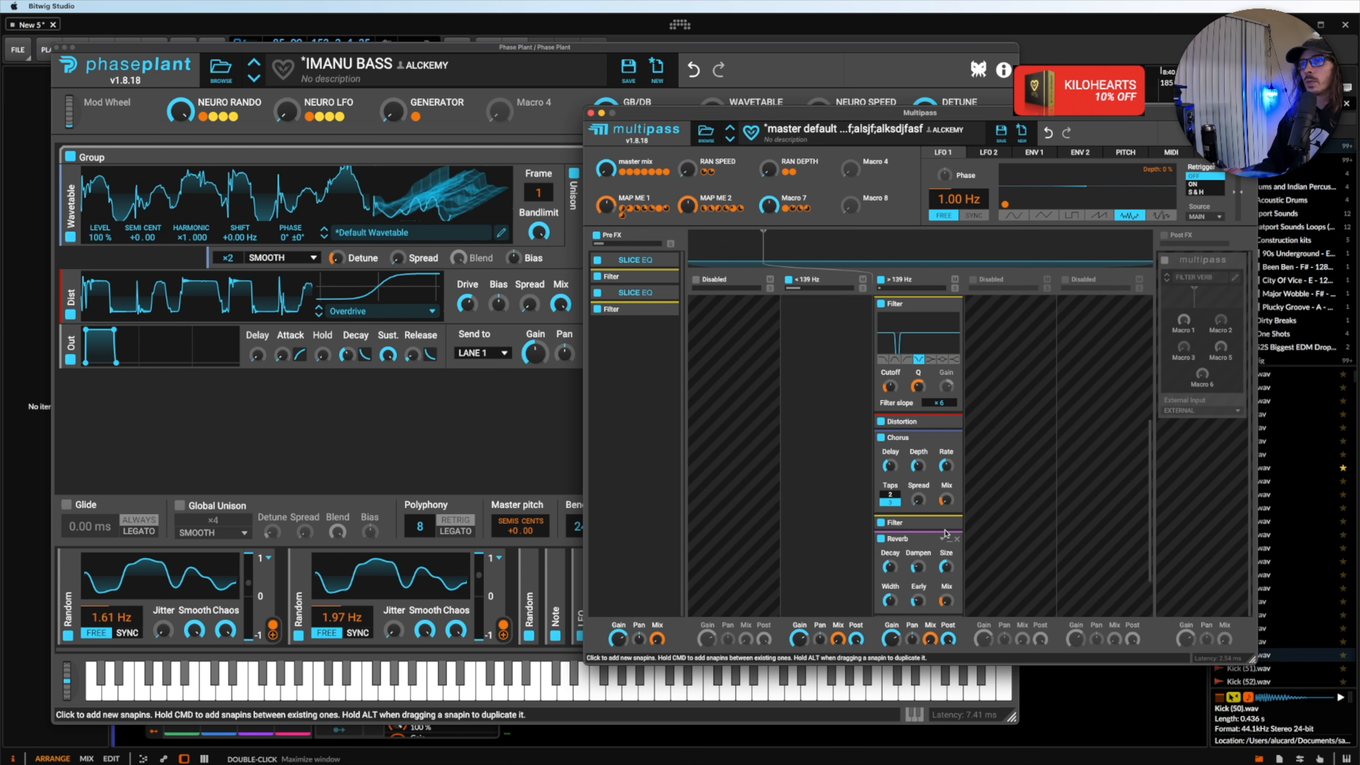
scroll(947, 536, down, 3)
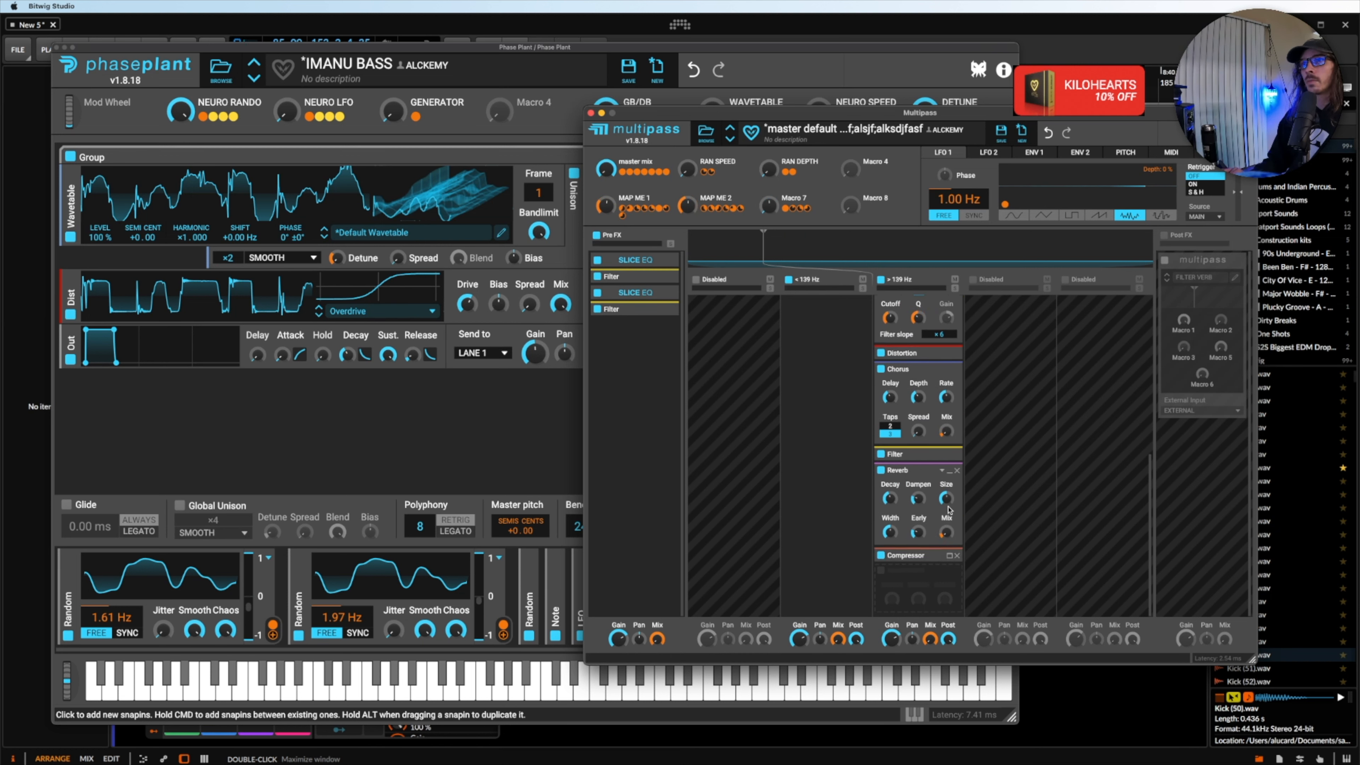
click(949, 556)
scroll(920, 559, down, 1)
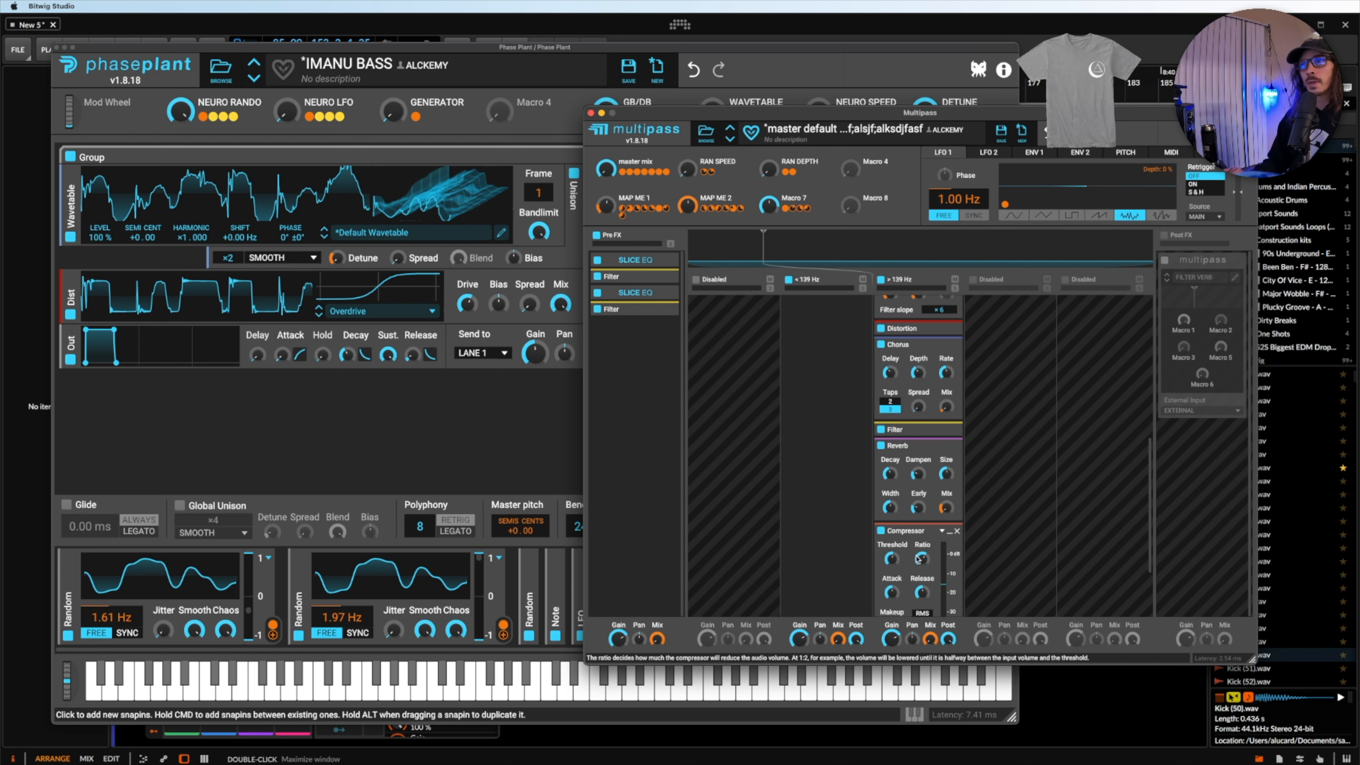
click(949, 531)
scroll(928, 430, up, 10)
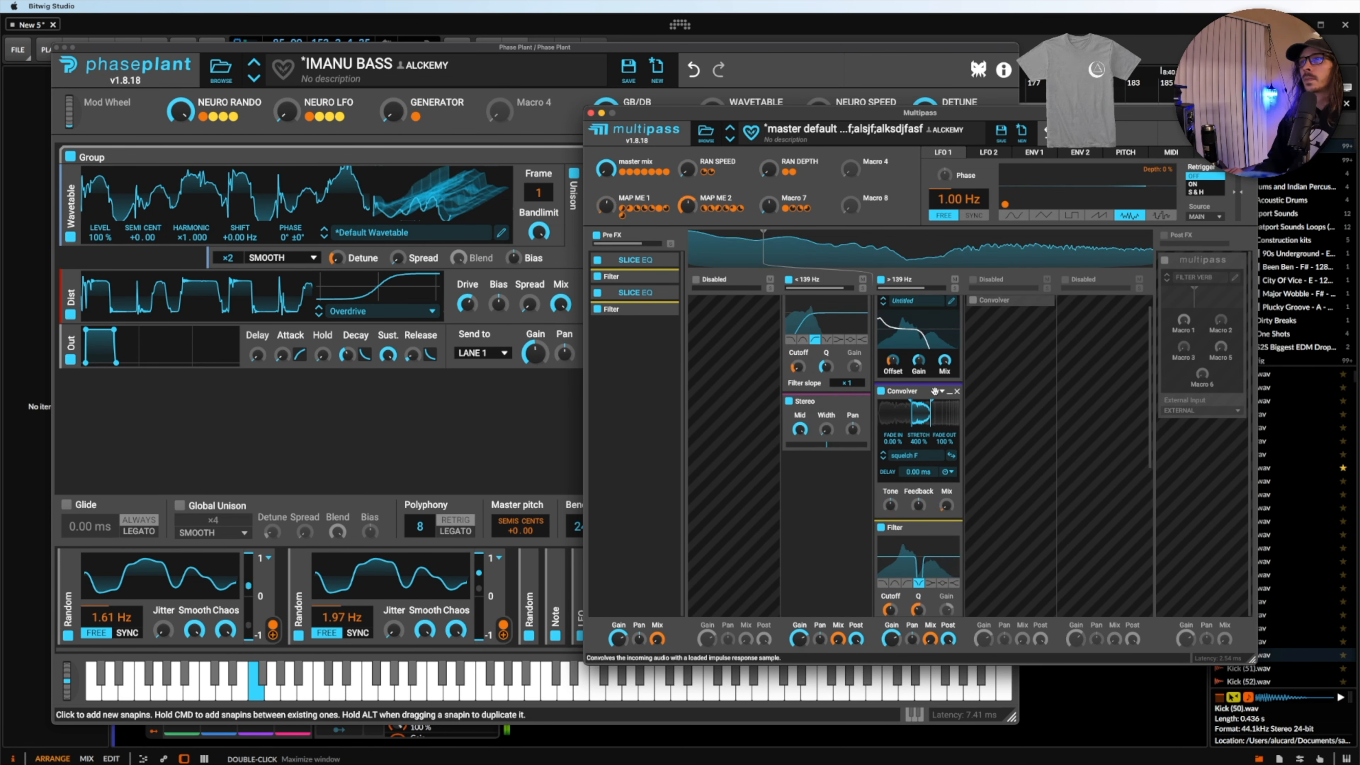
scroll(937, 399, up, 1)
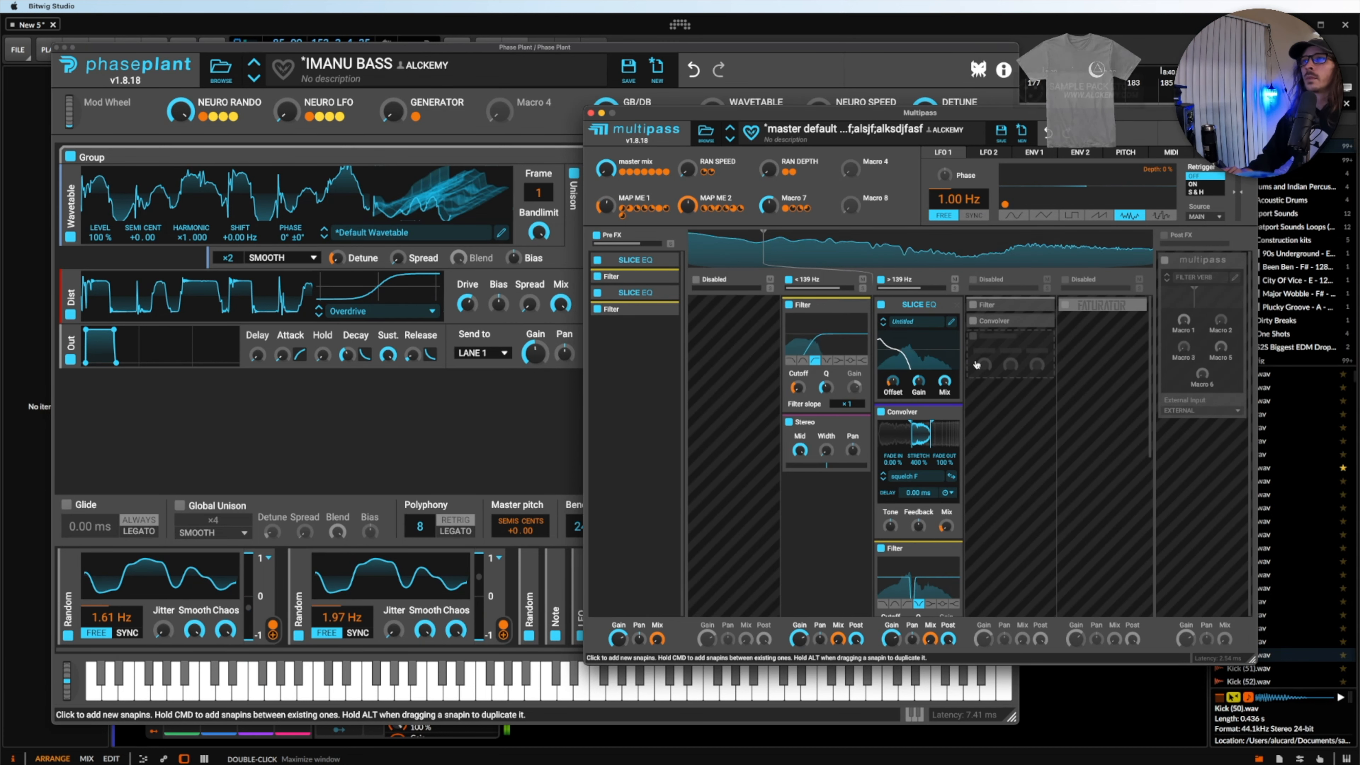
Enable Bands 4 and 5, and expand the Filter and Convolver in Band 4.
click(973, 280)
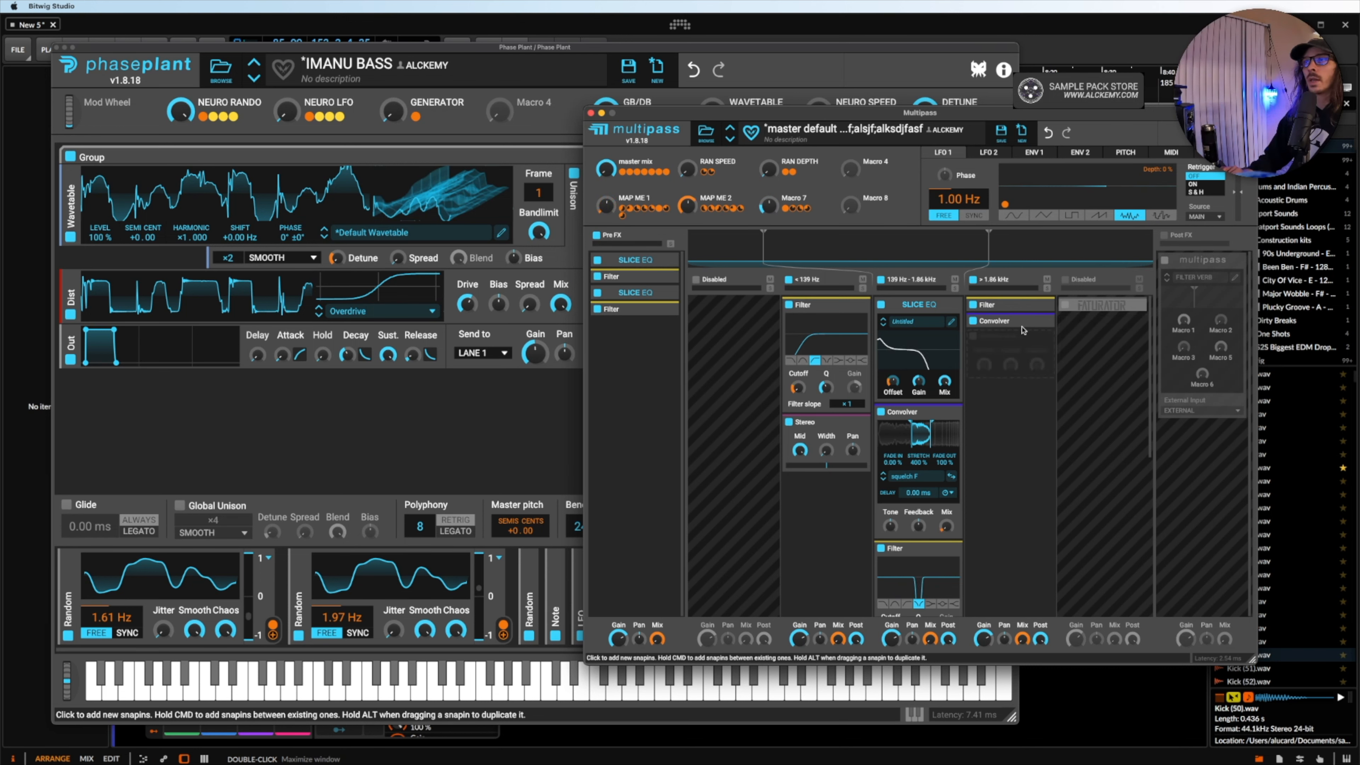
click(1040, 308)
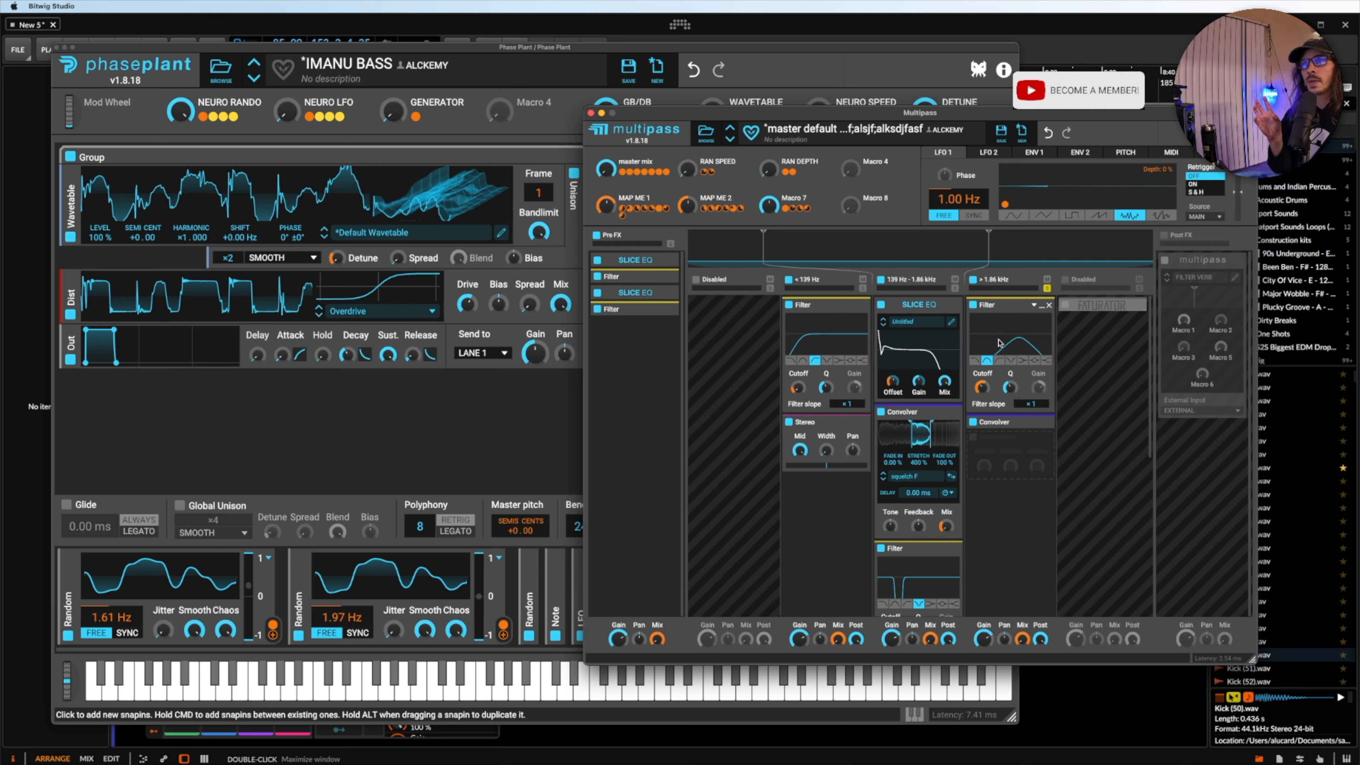
click(1065, 280)
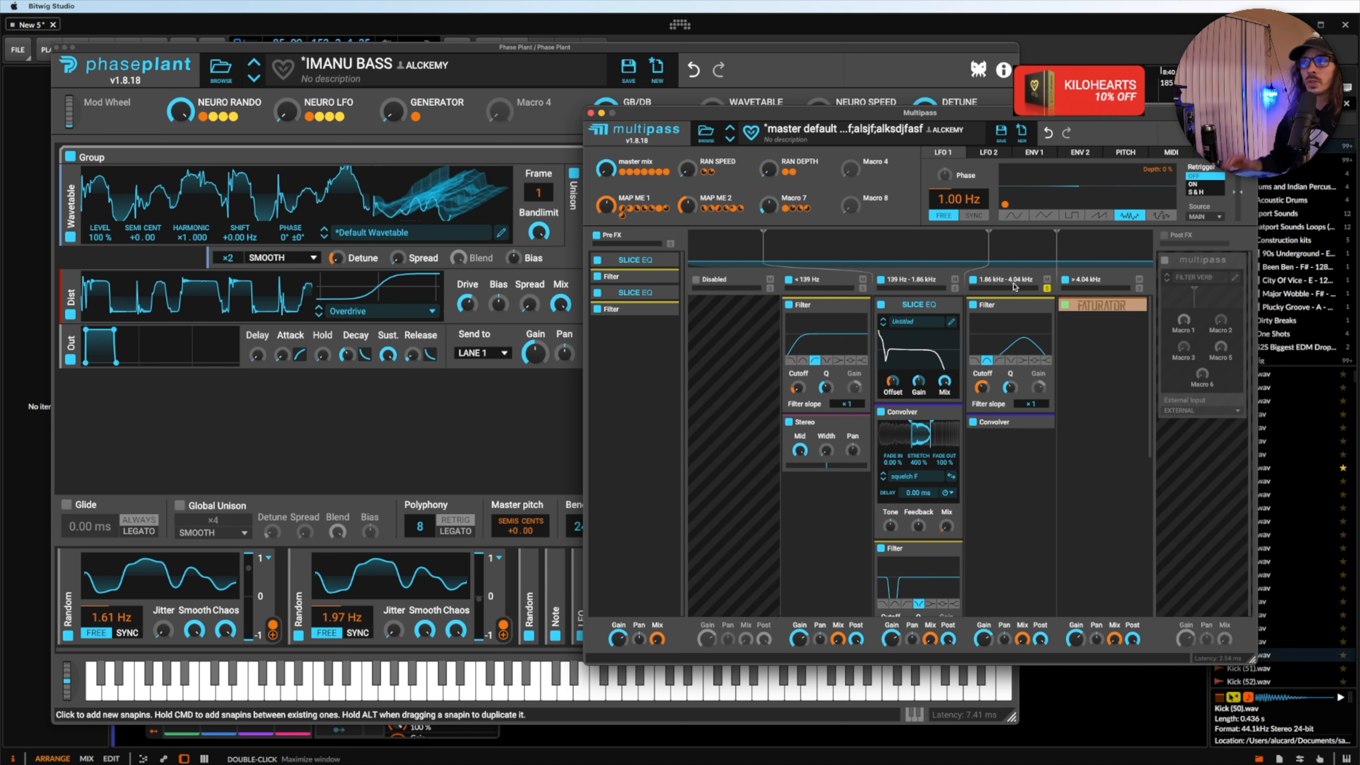
click(1042, 423)
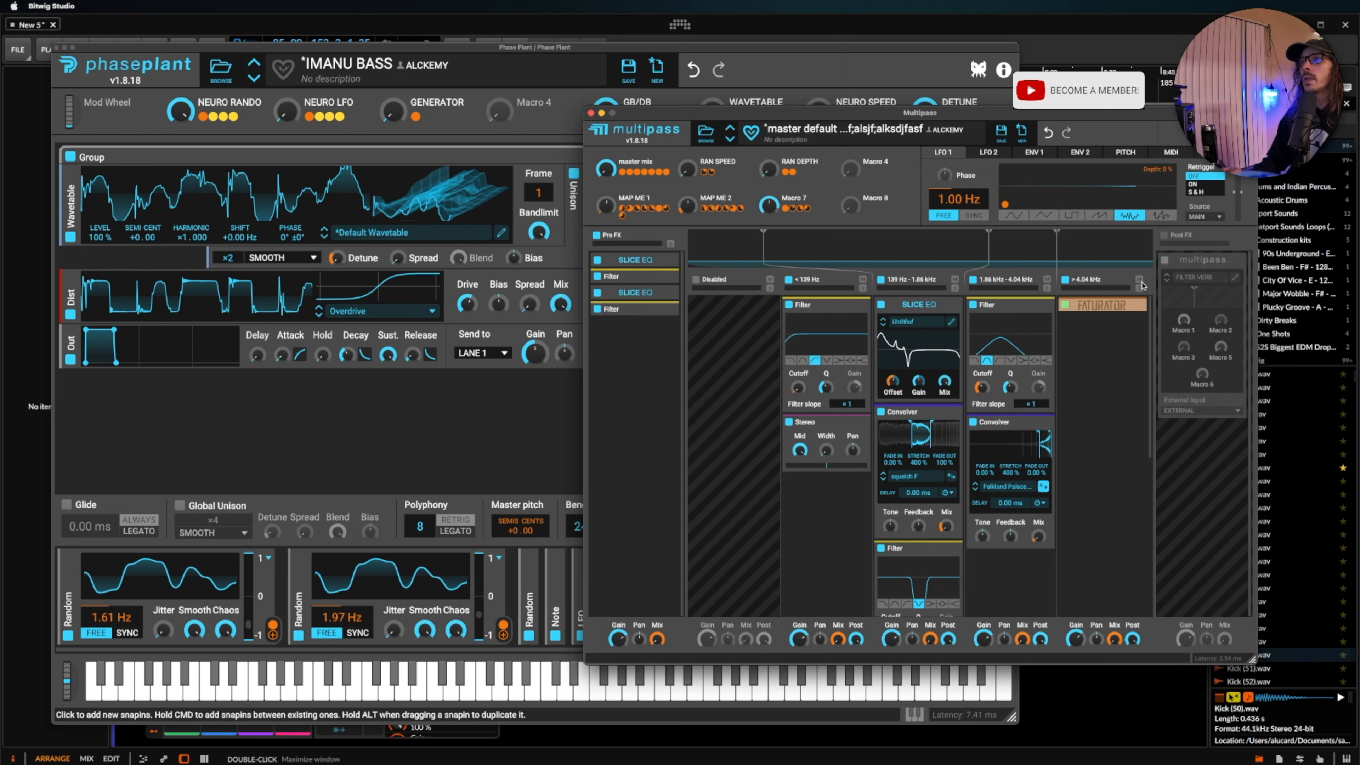
Expand Band 5's Faturator, compare the soloed band with it off and on, and unsolo the band.
click(1134, 305)
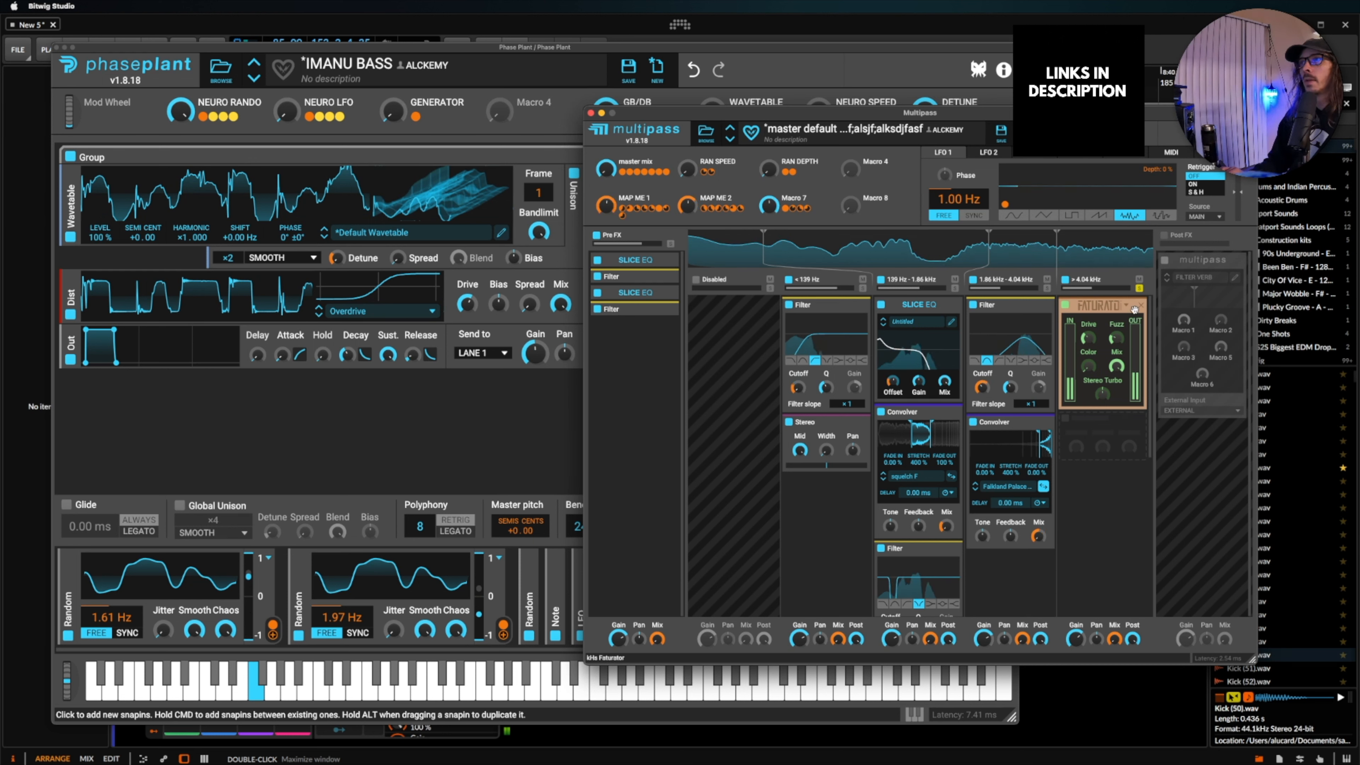
click(1065, 305)
click(1066, 305)
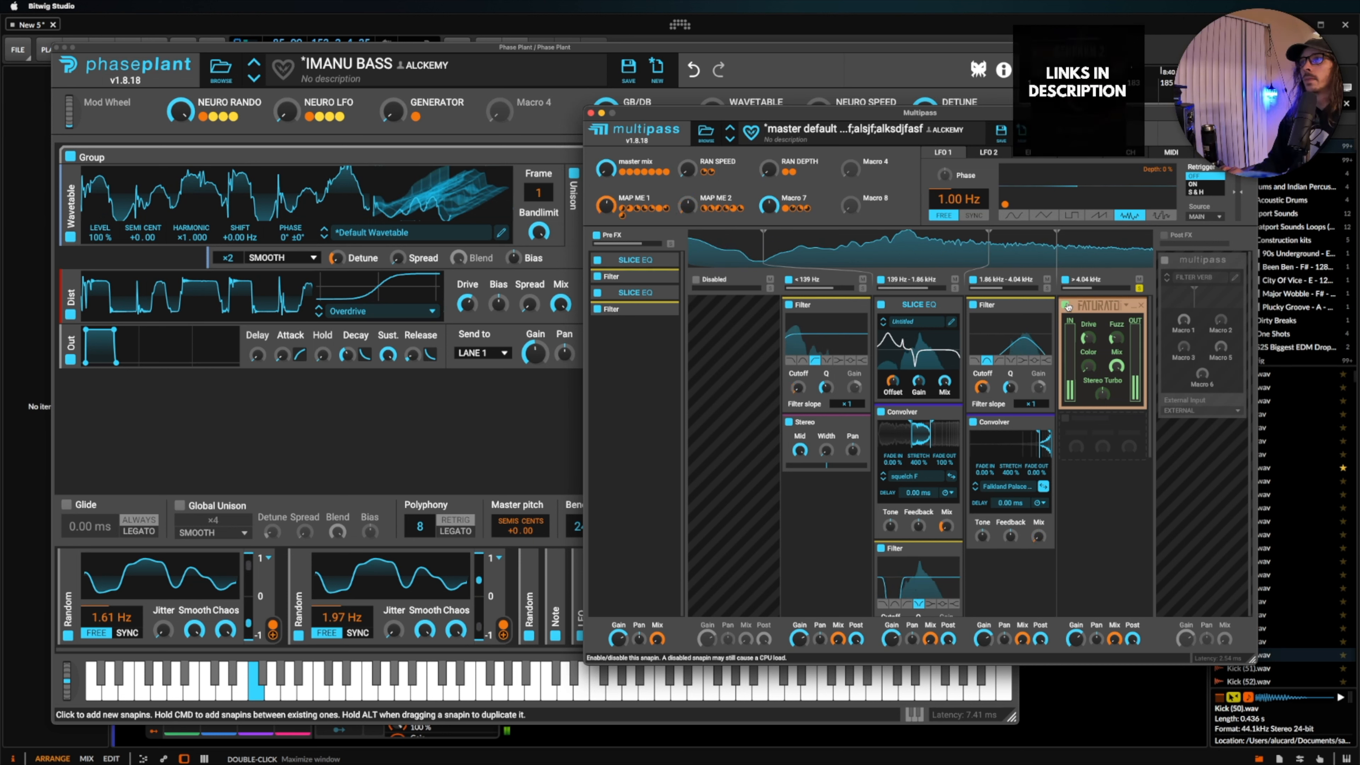
click(1139, 288)
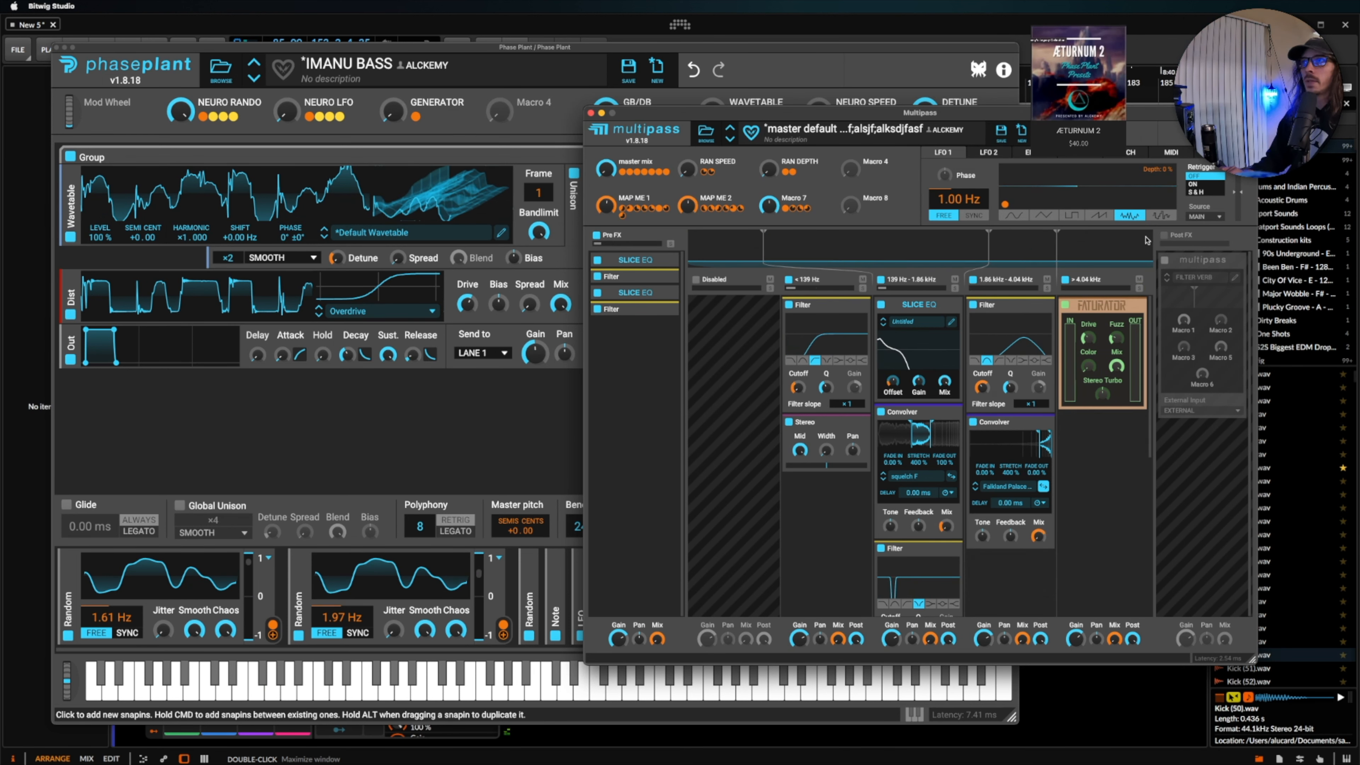
Enable the Post FX lane, view its nested FILTER VERB Multipass in the editor, and close both Multipass editors.
click(1165, 236)
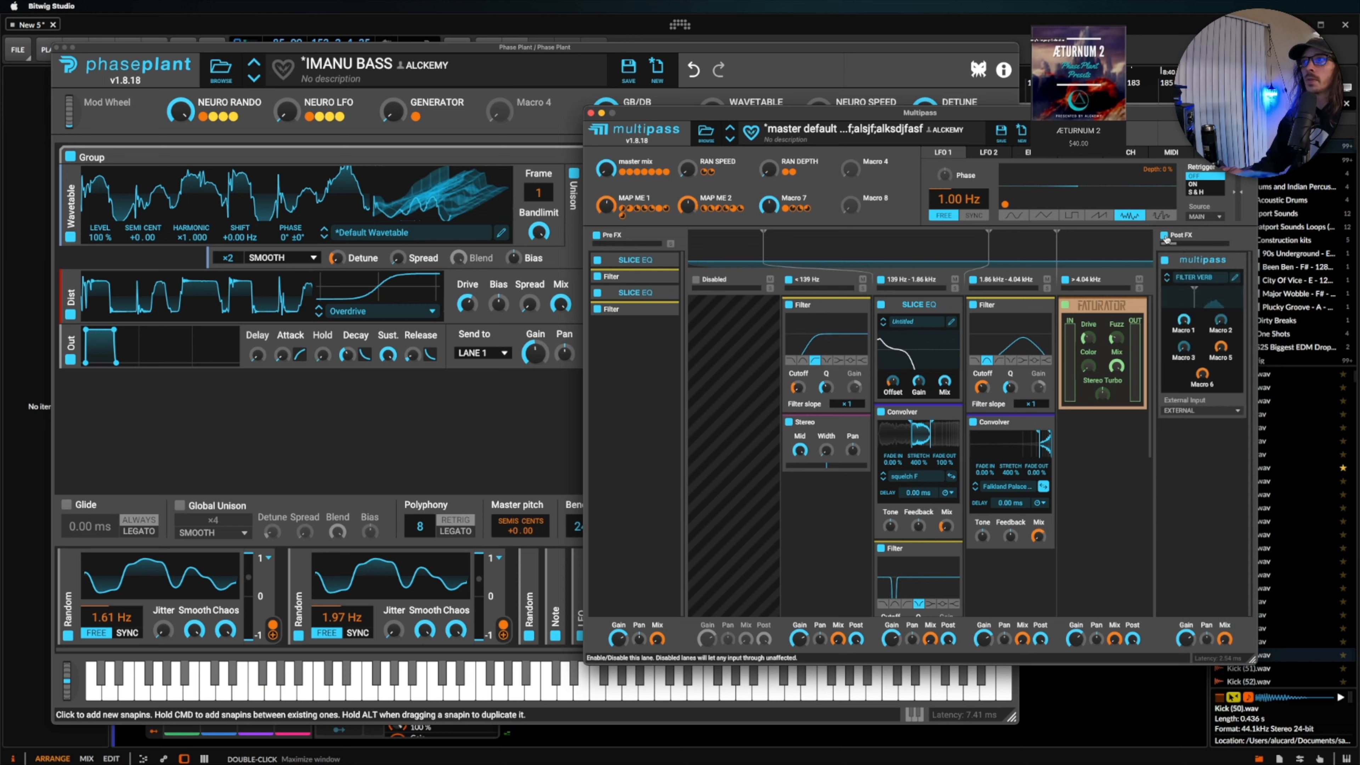
click(1235, 277)
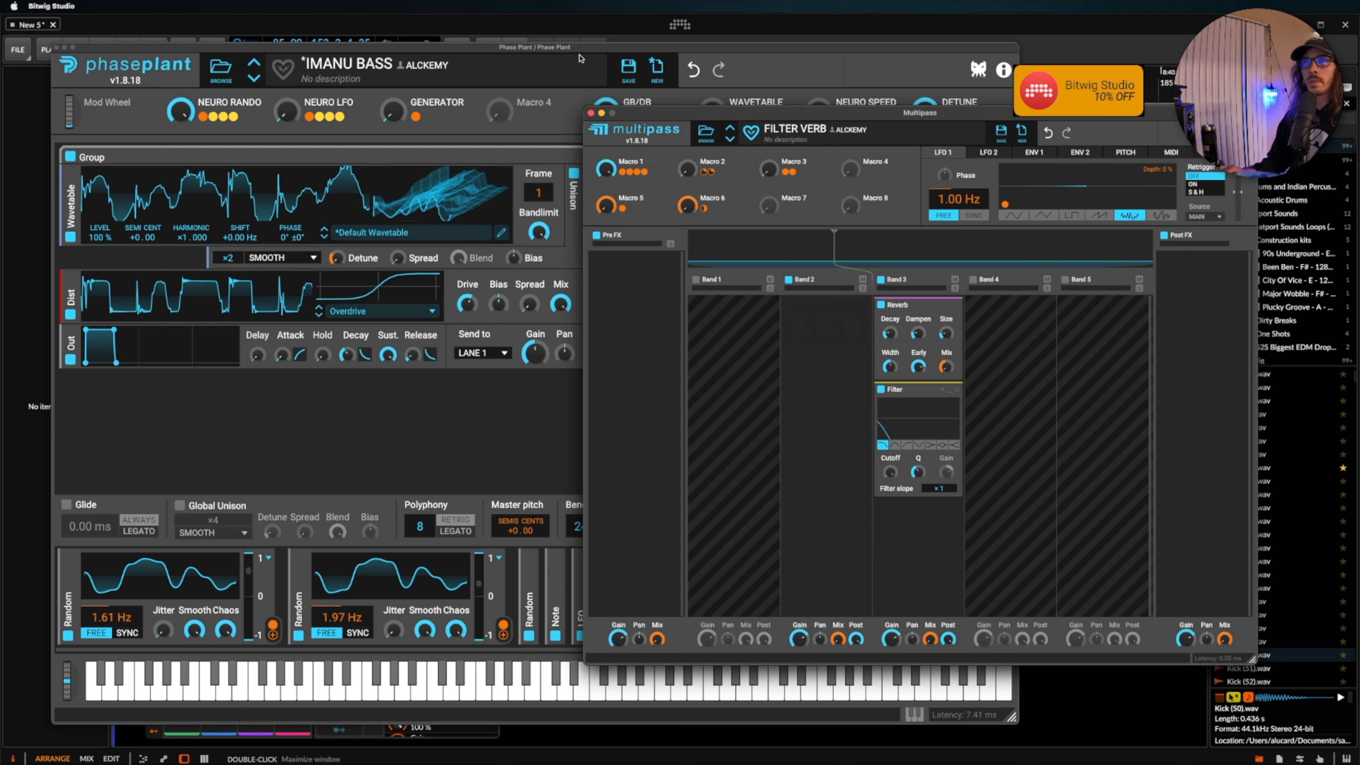
click(590, 113)
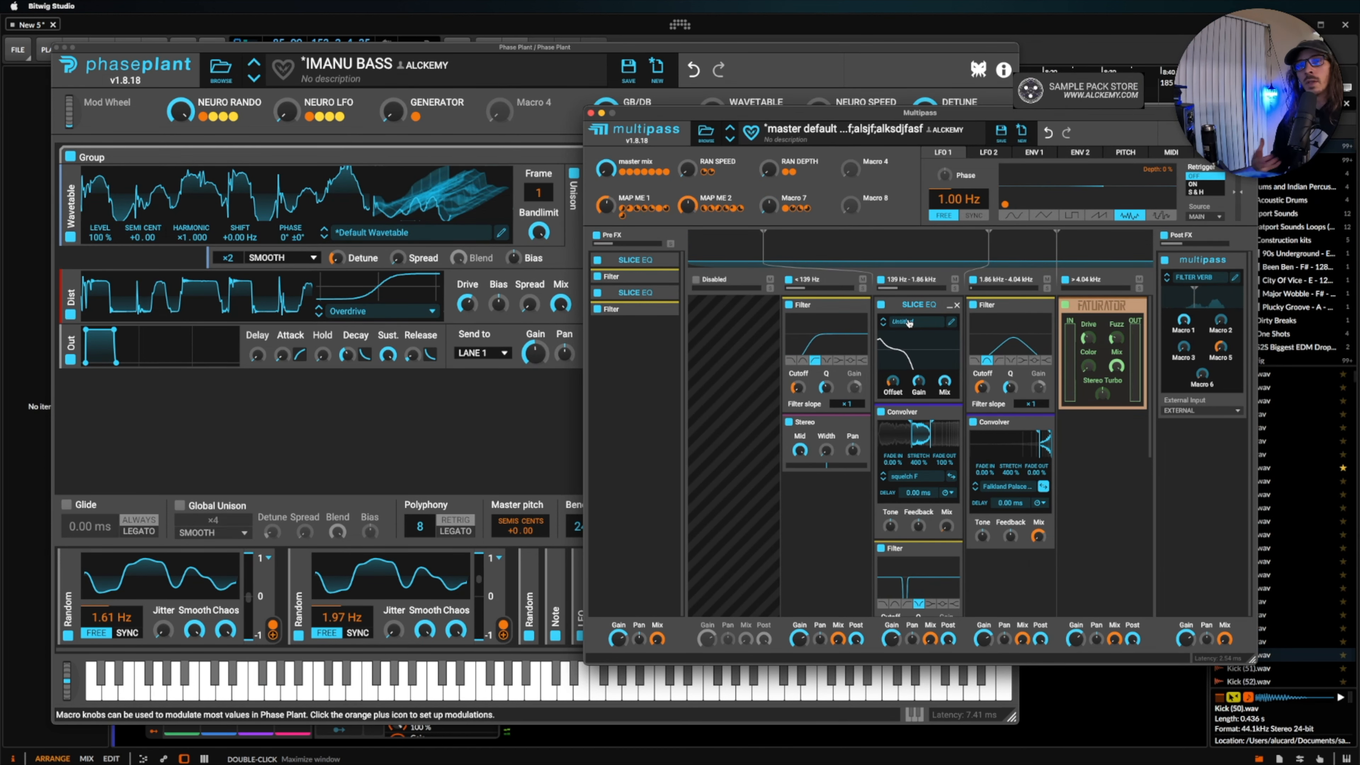
click(591, 113)
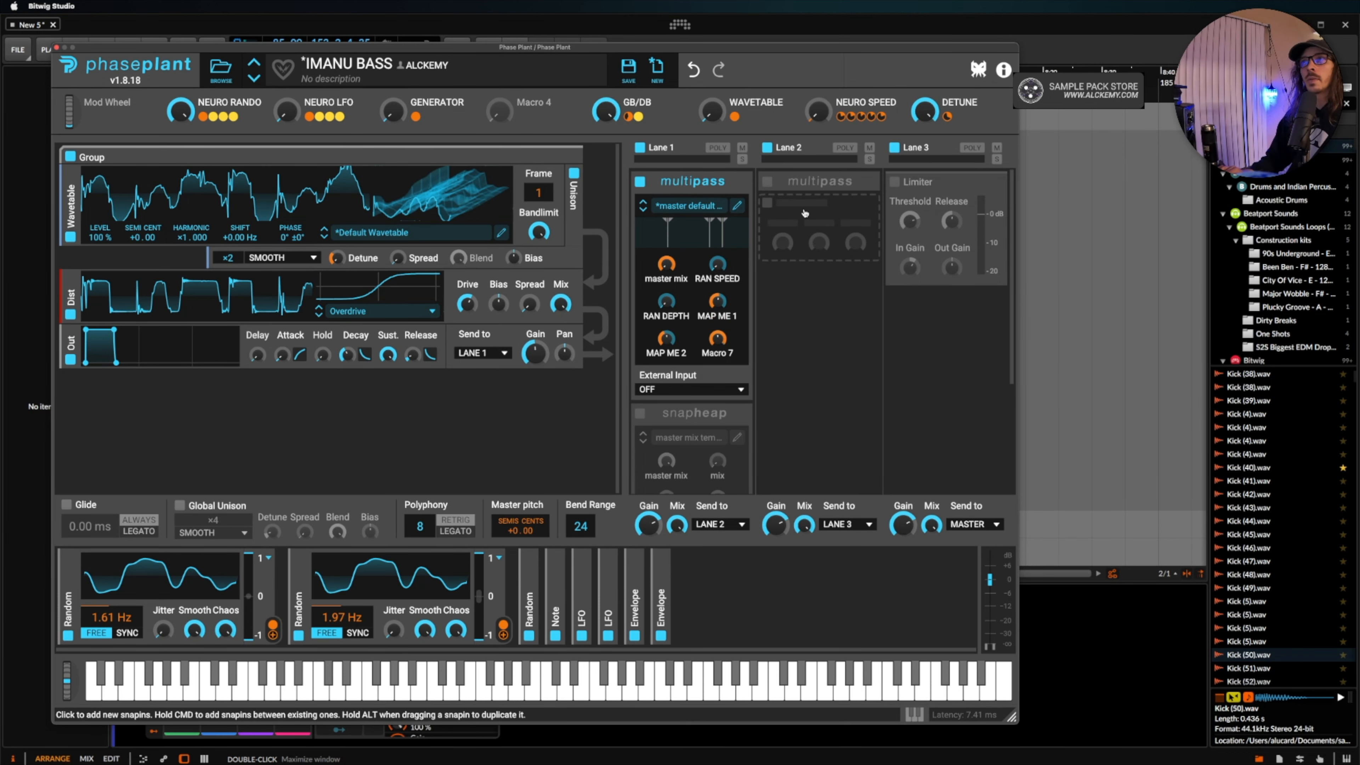
Enable the Lane 2 Multipass with its settings expanded and the Lane 3 Limiter.
click(767, 182)
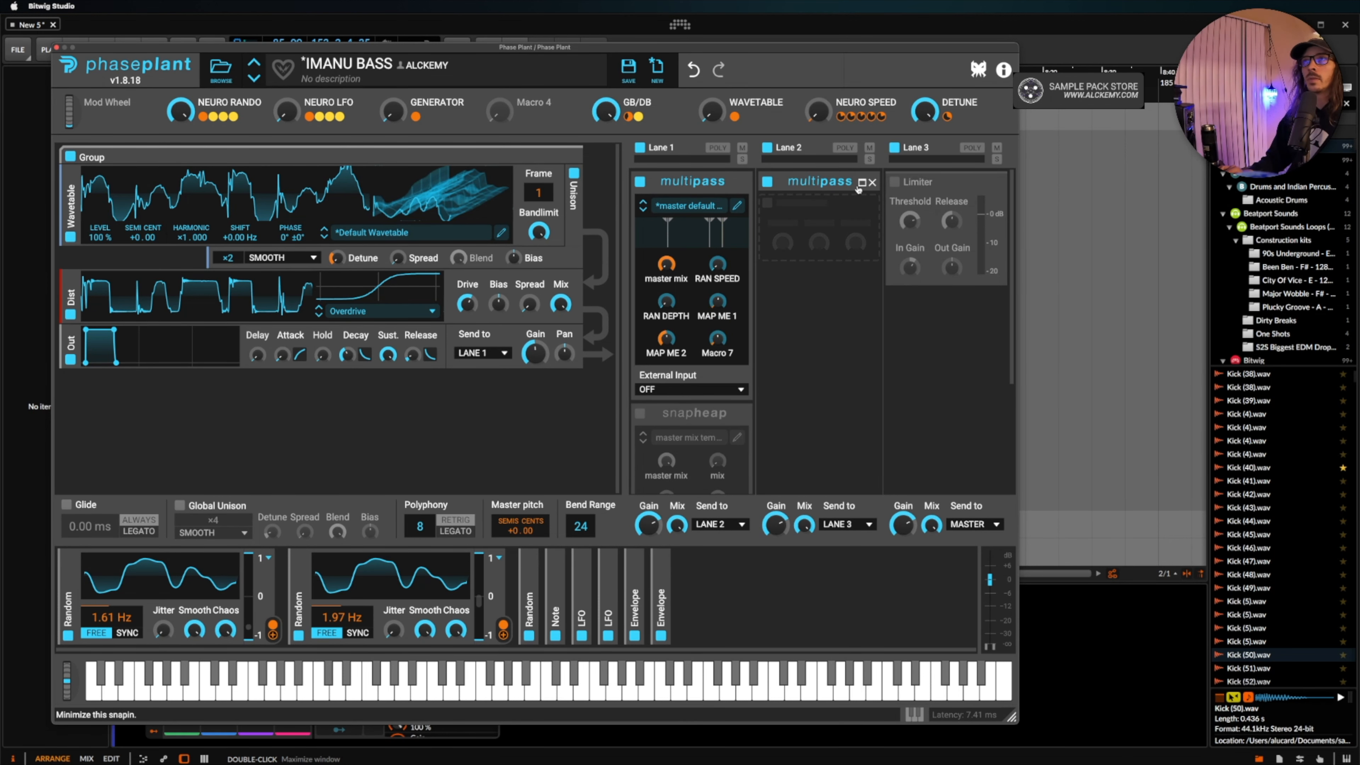
click(862, 182)
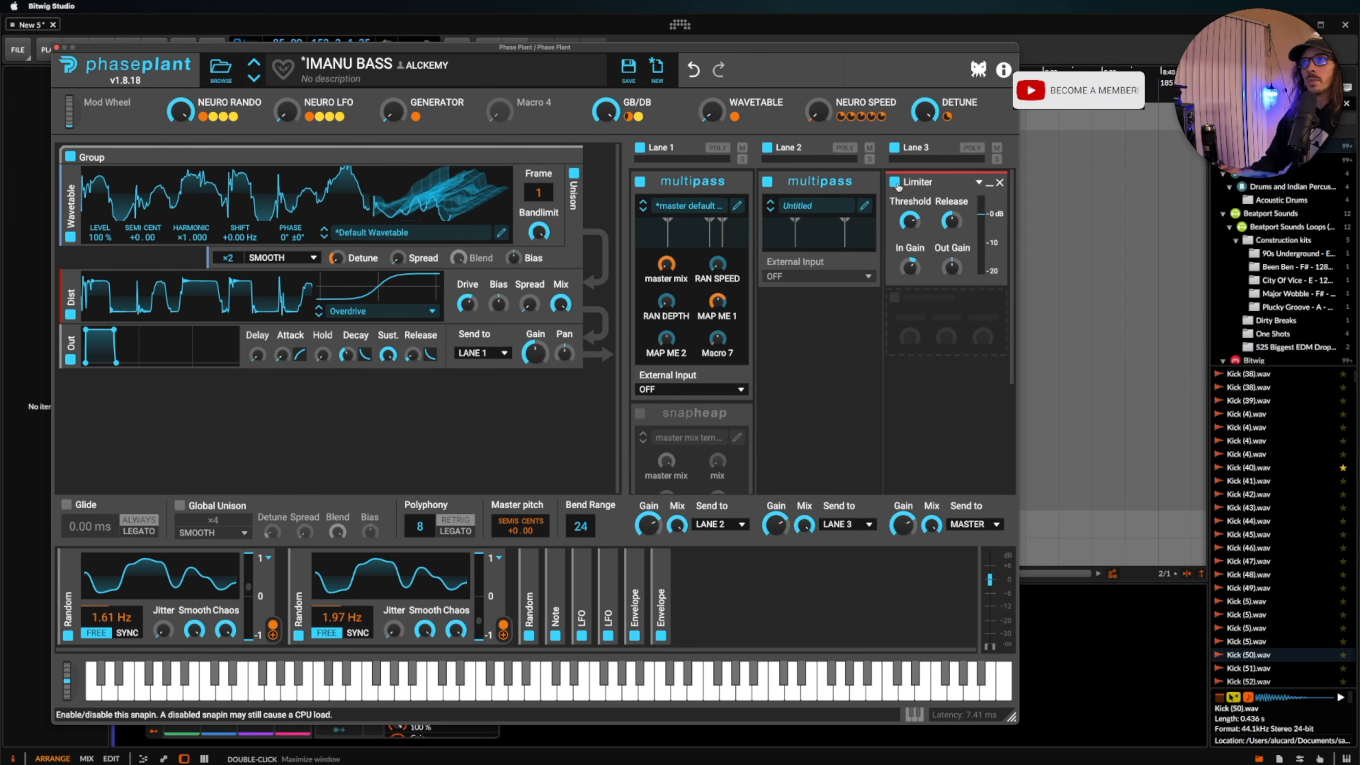
scroll(735, 266, down, 3)
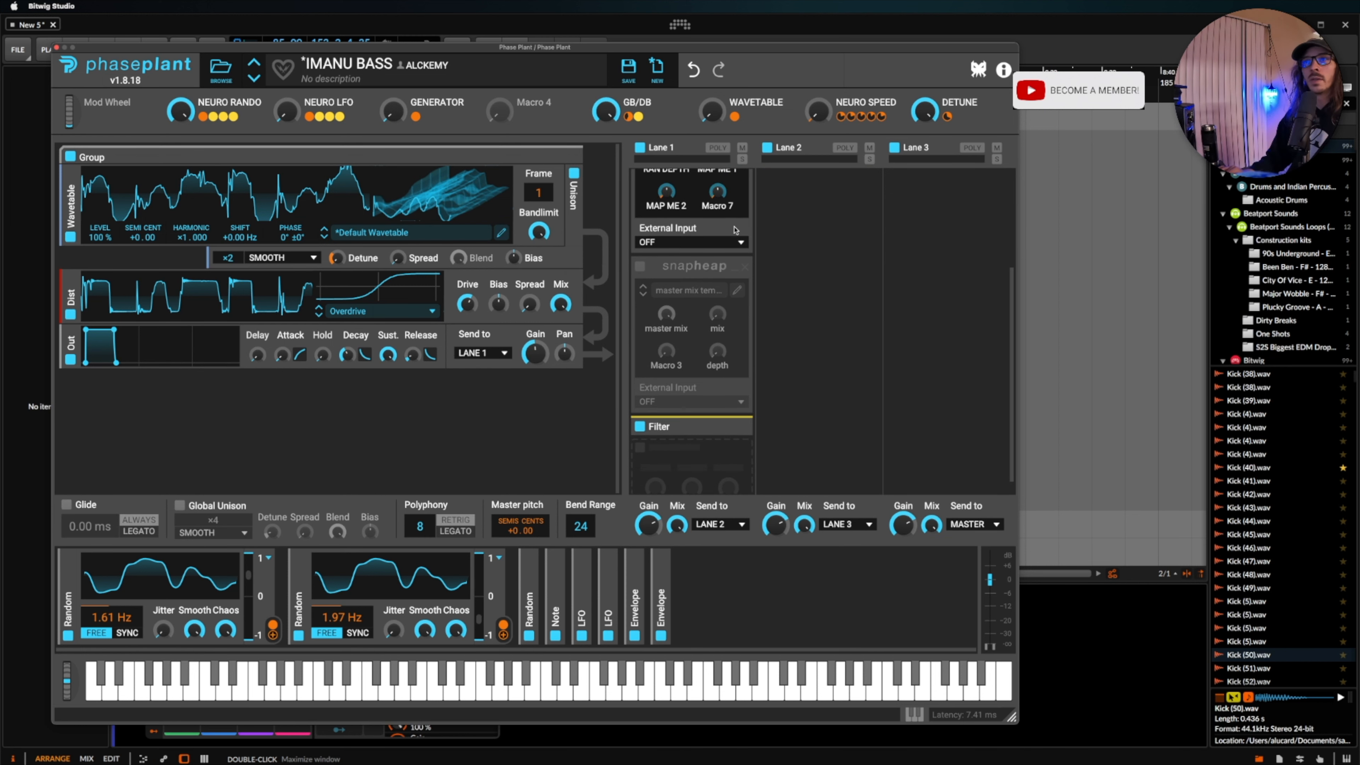
scroll(737, 266, up, 3)
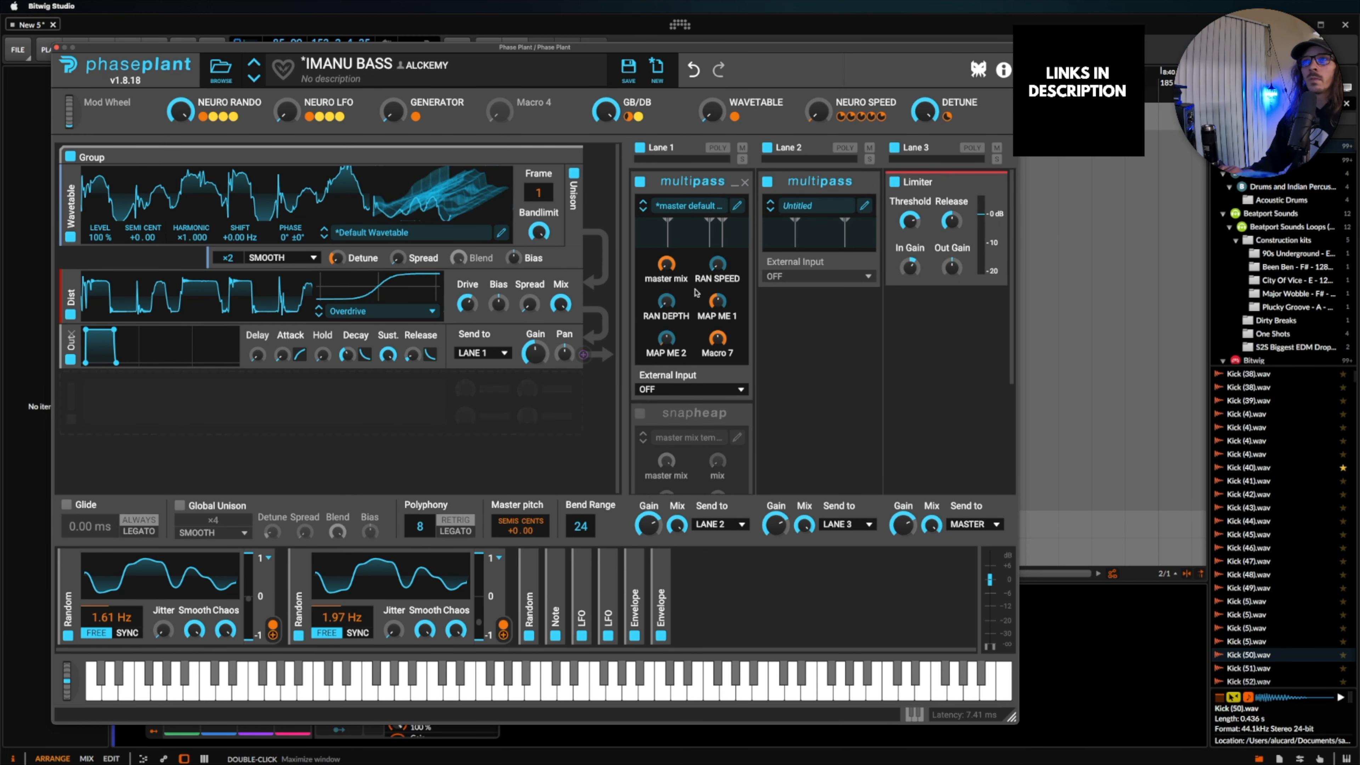
Examine the macro assignments in the Lane 1 Multipass editor, close it, and try bending the pitch wheel down.
click(737, 207)
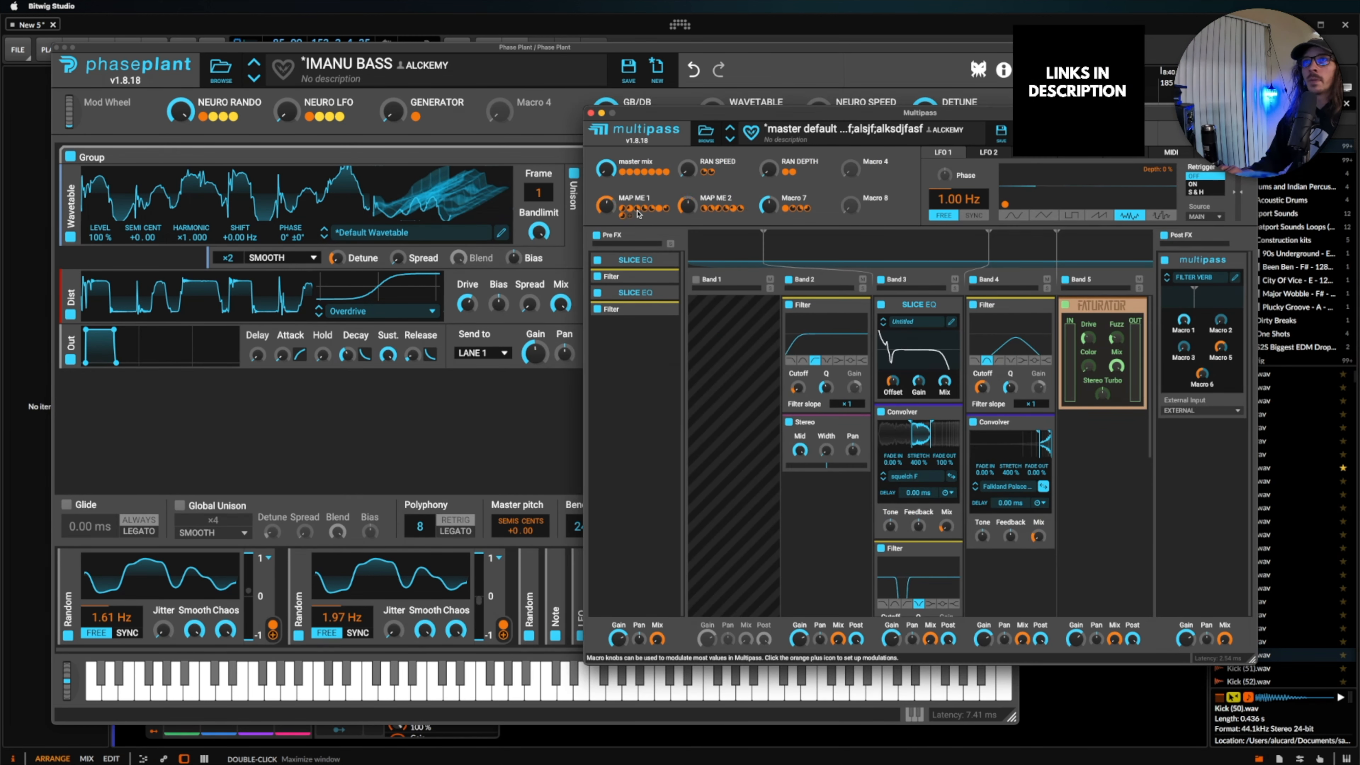
click(591, 113)
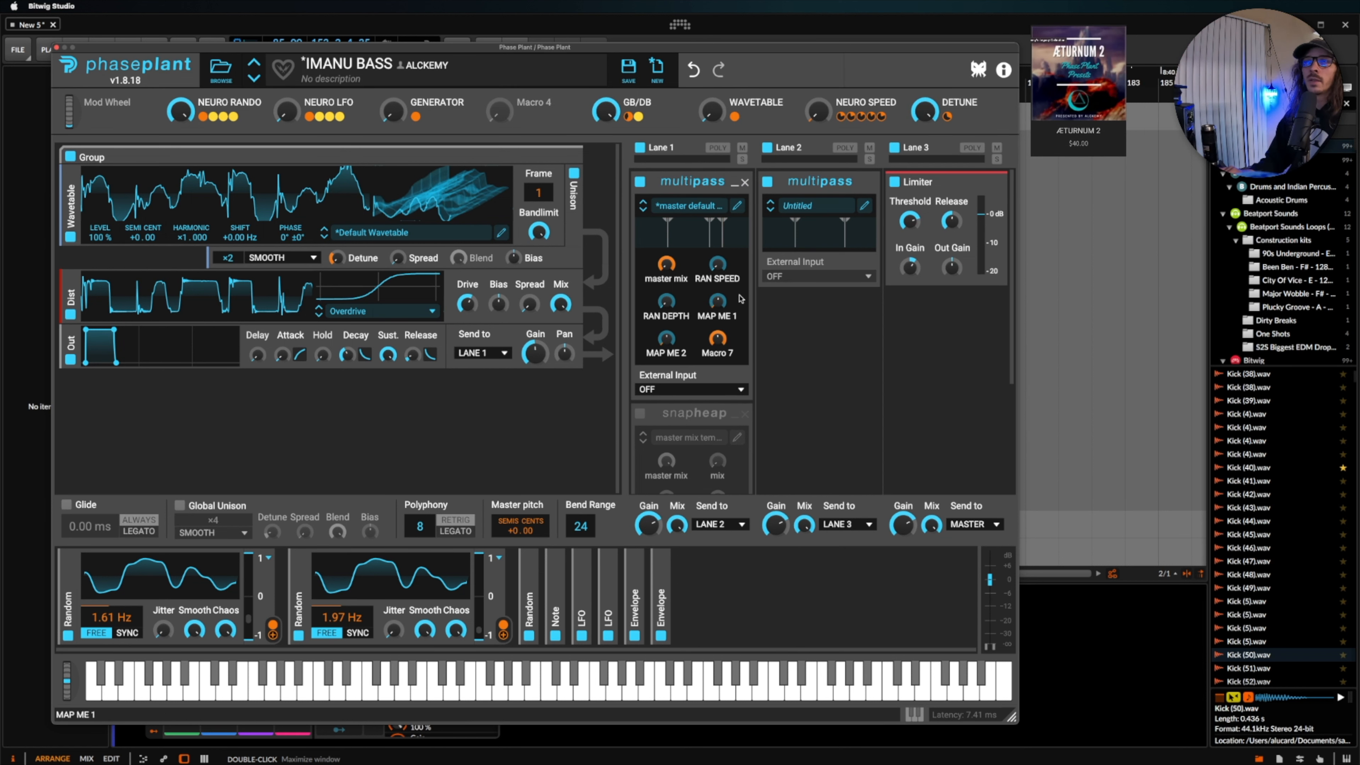
click(738, 207)
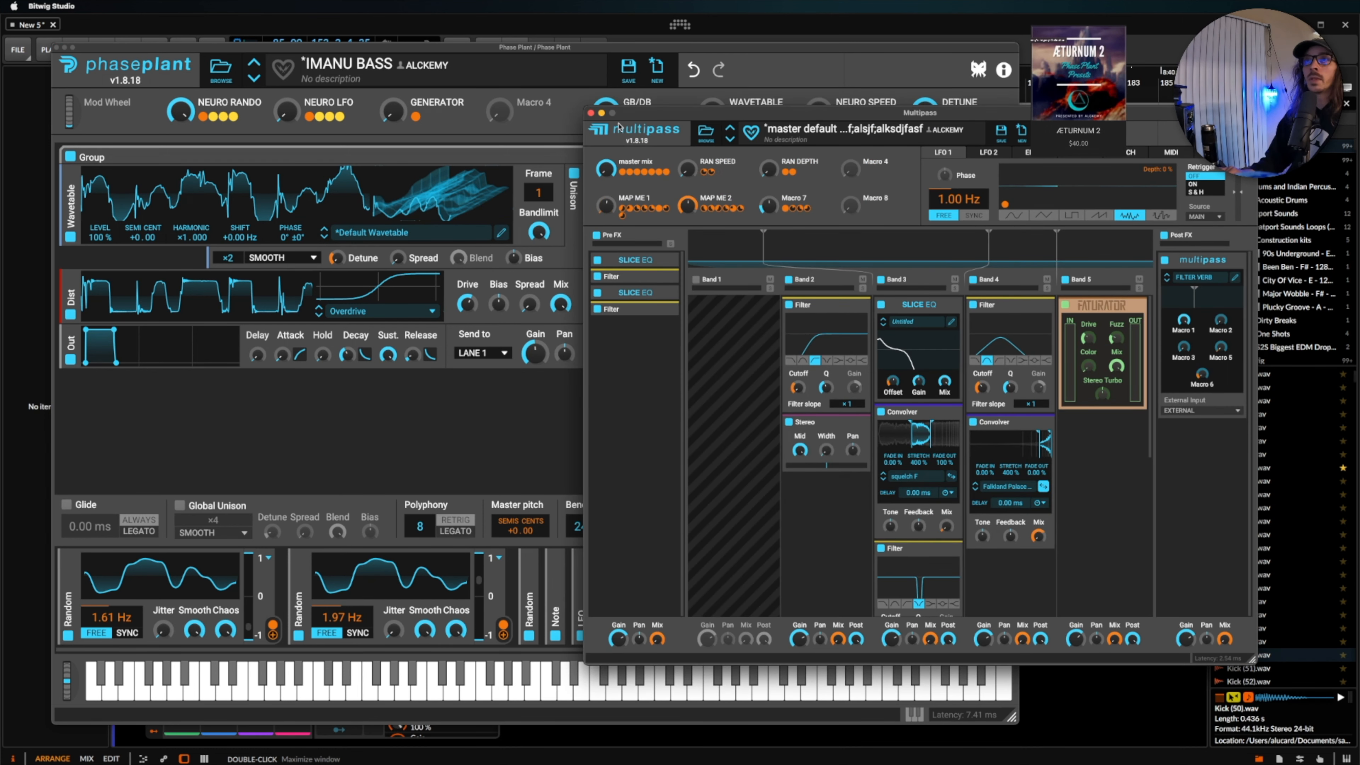
click(593, 116)
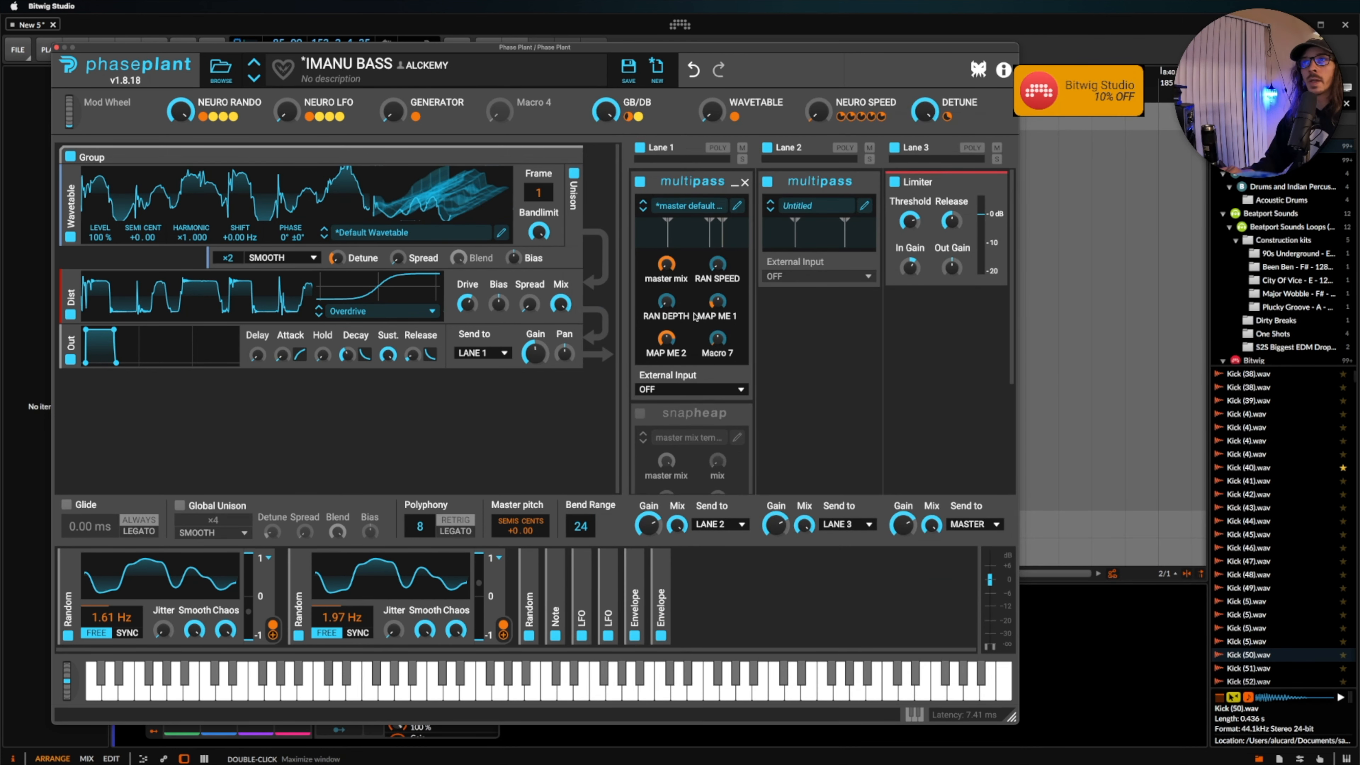
click(738, 207)
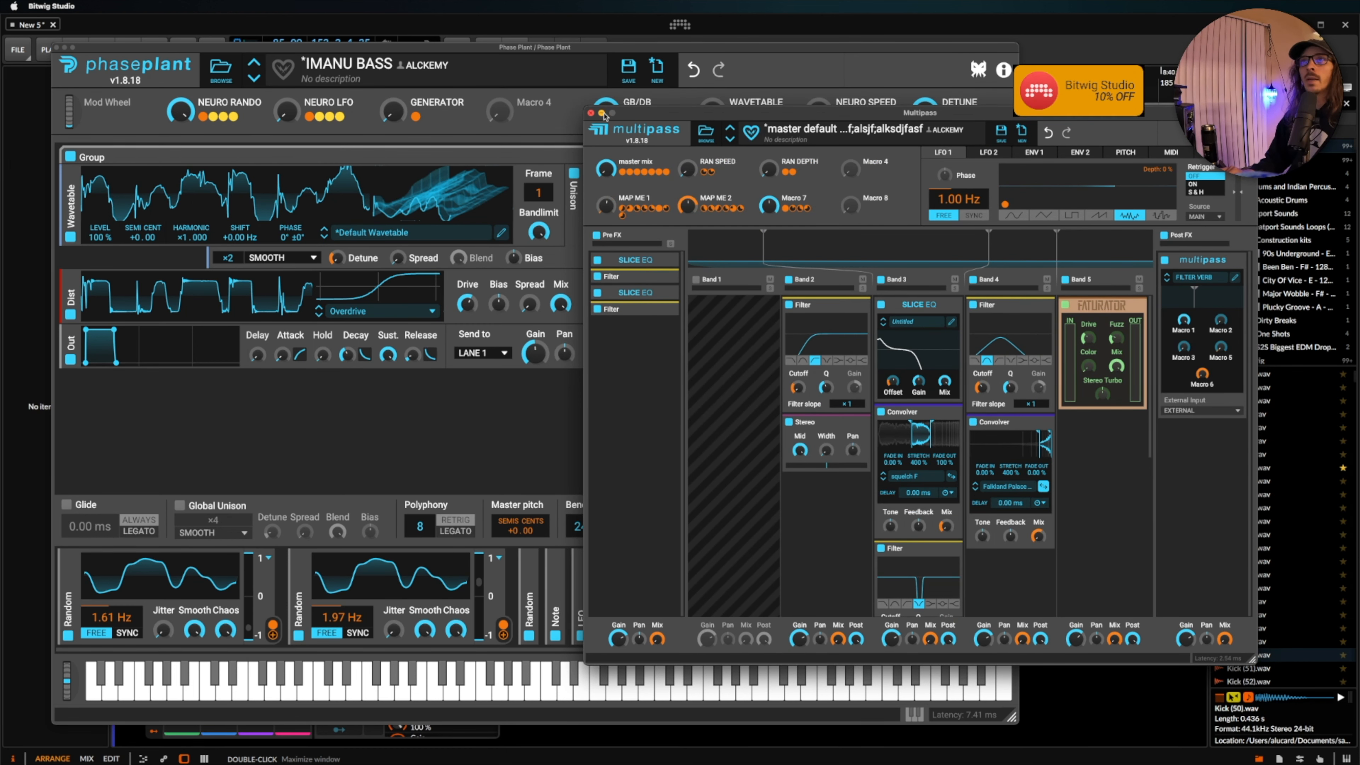
click(591, 113)
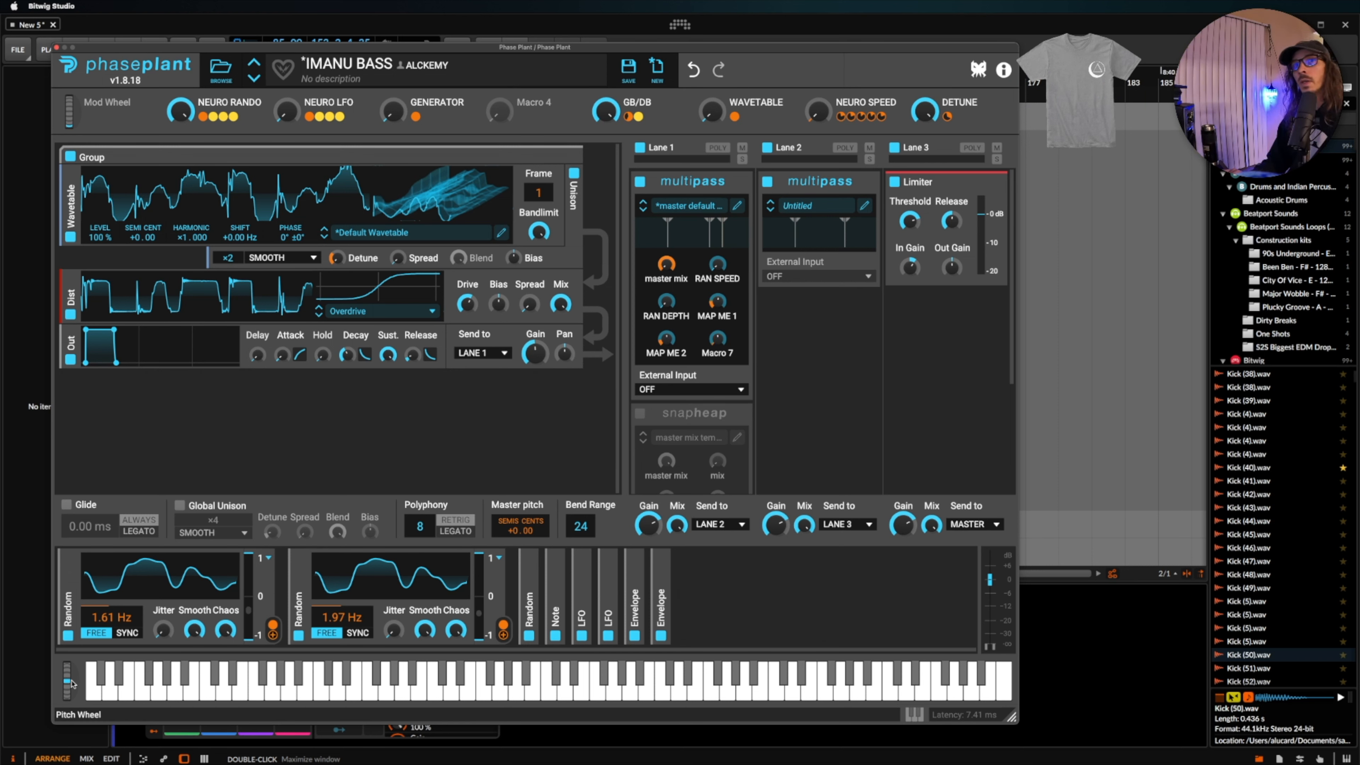
drag(65, 683, 60, 718)
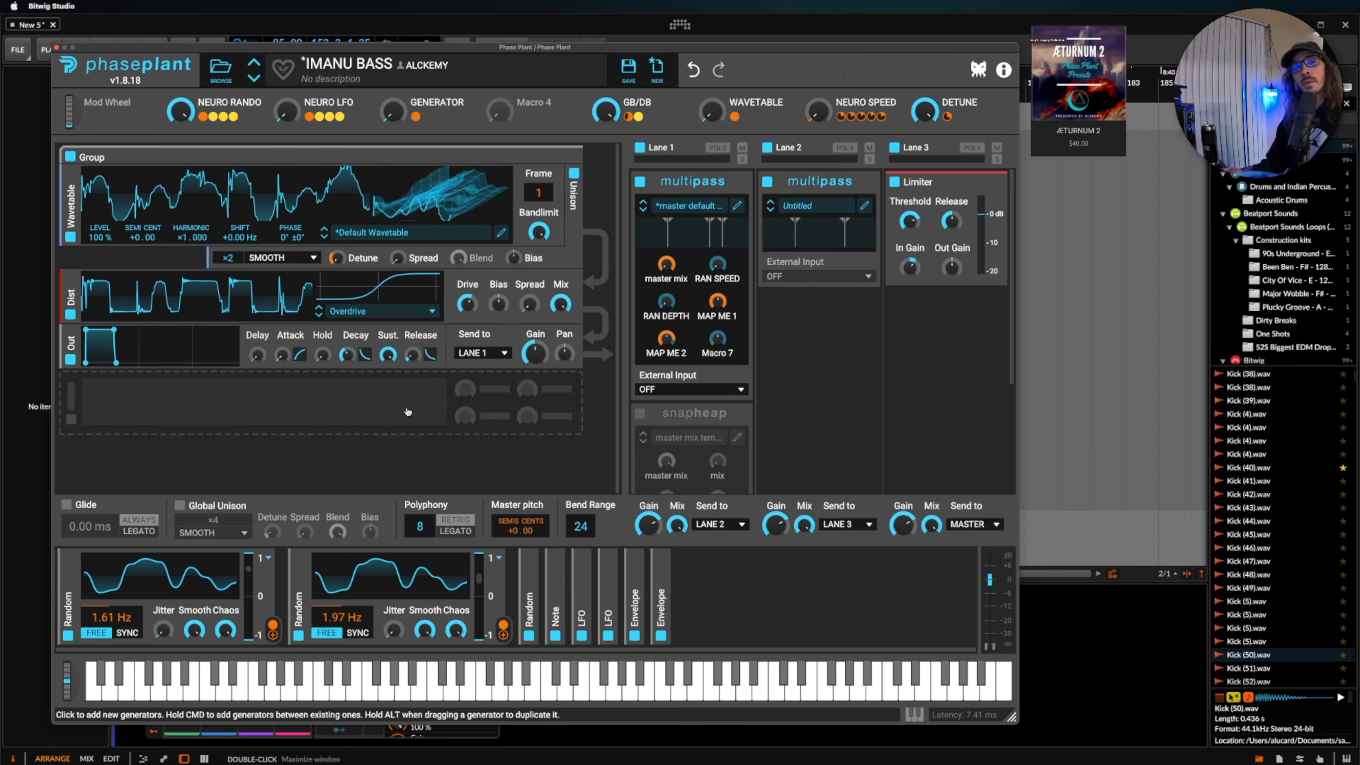